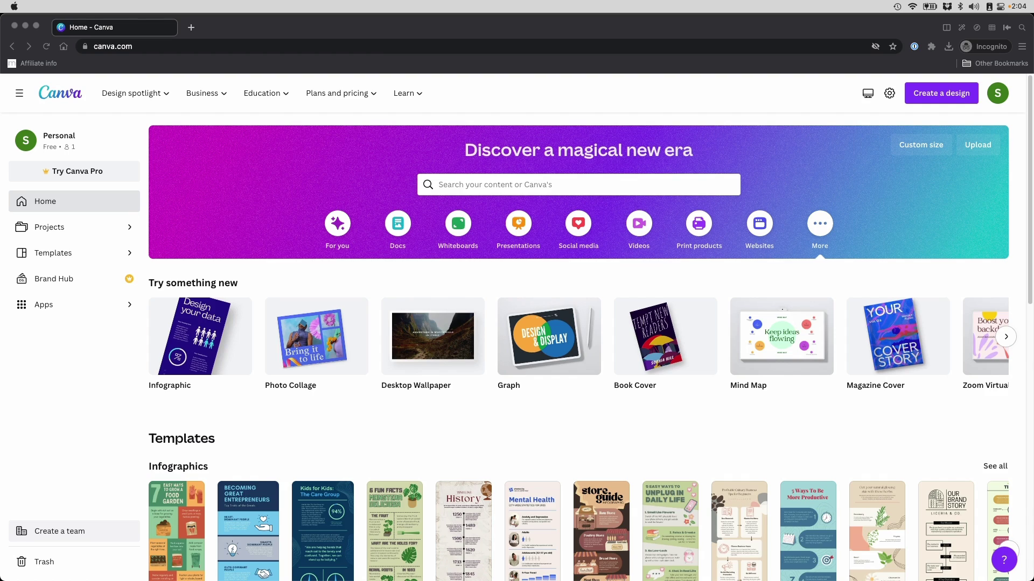
Step: Start a new design from a computer file, then cancel the file picker without choosing anything
click(404, 421)
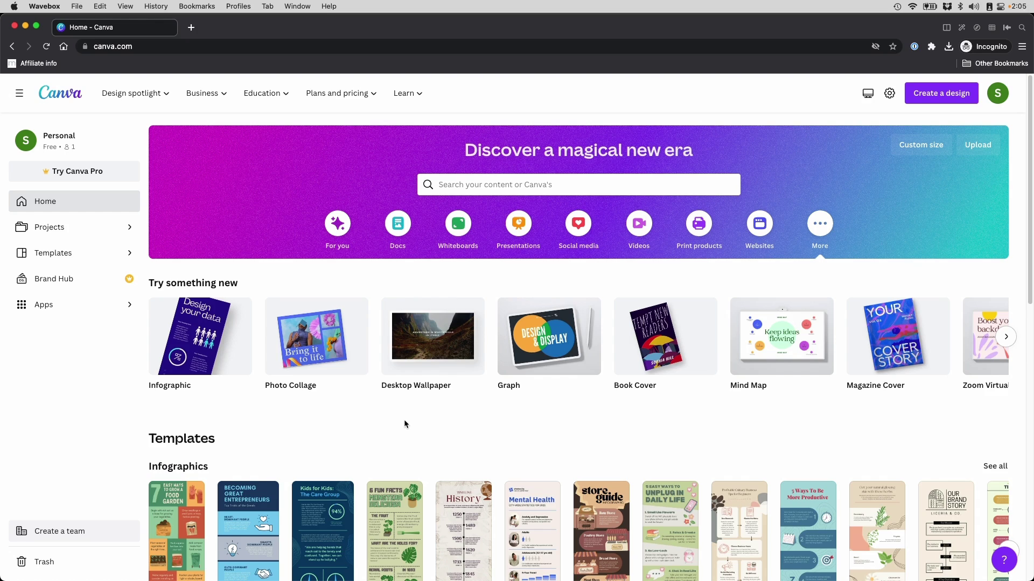
click(936, 90)
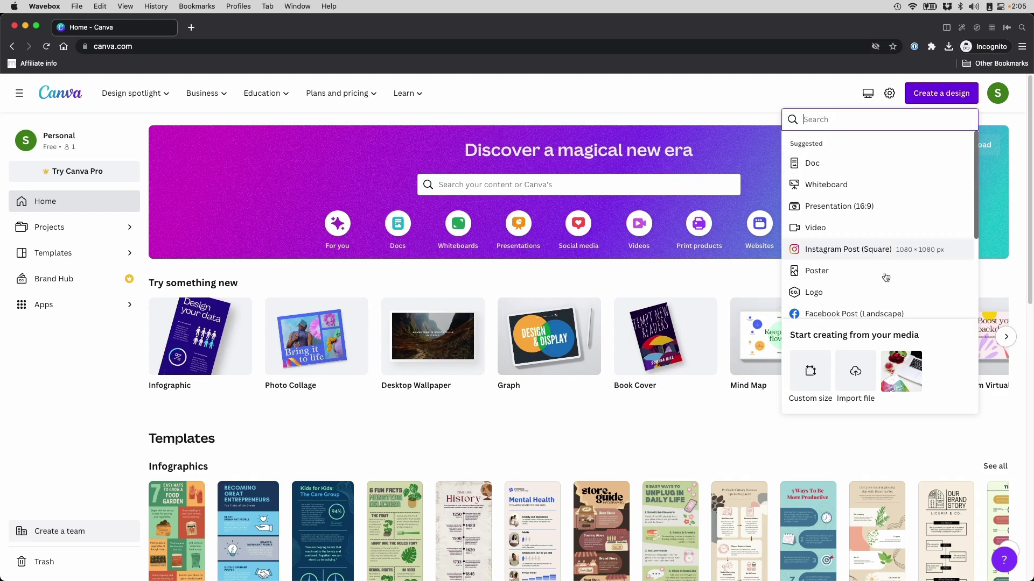
click(855, 362)
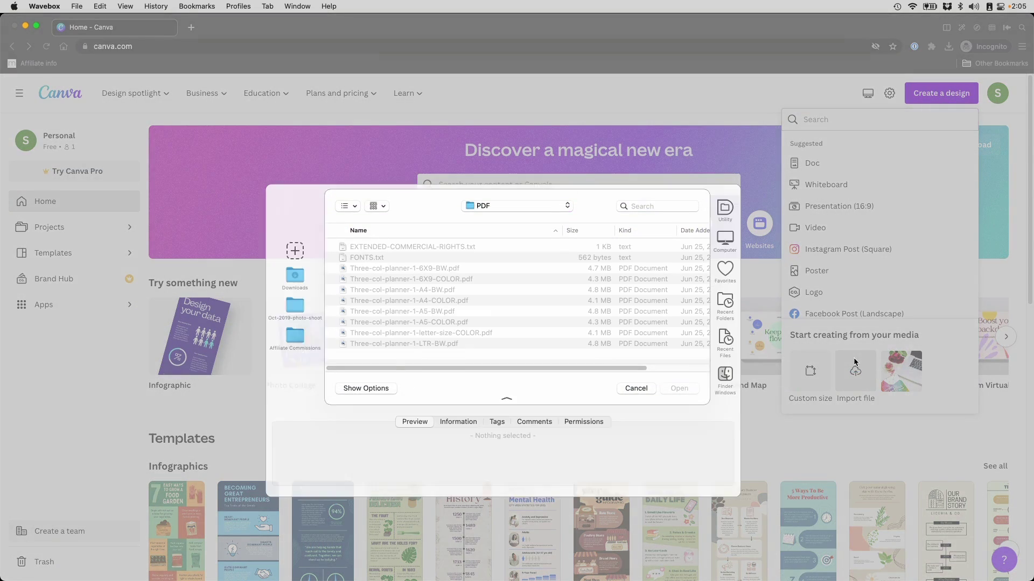
click(636, 385)
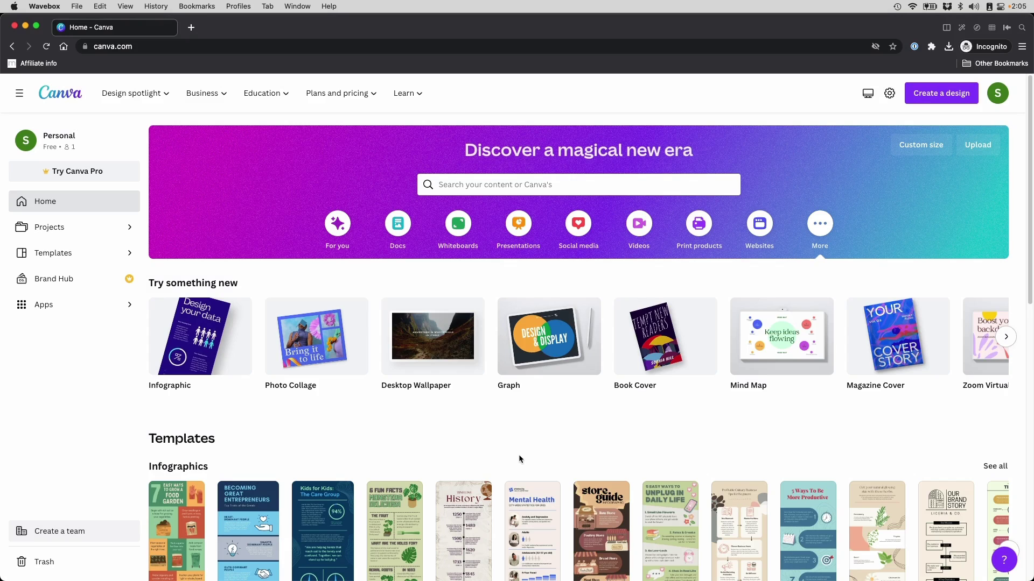
Step: Drag the workbook PDF from Path Finder onto Canva's upload panel
click(976, 150)
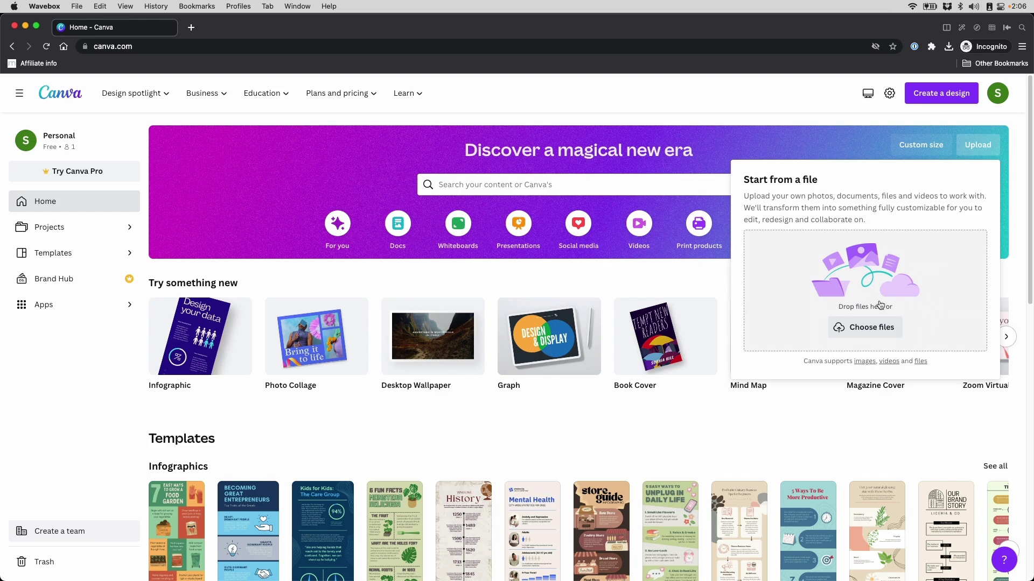
mouse_move(474, 576)
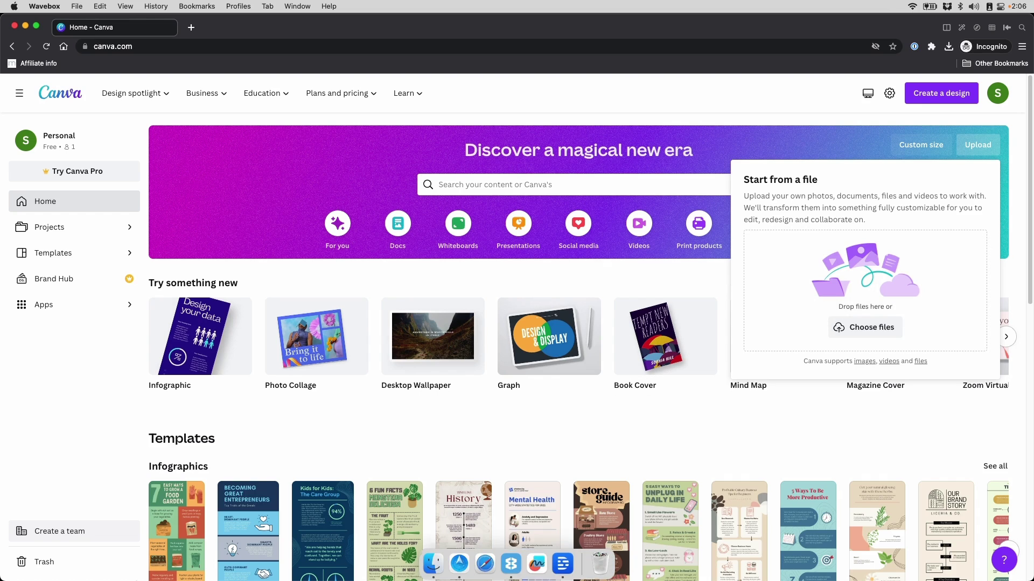
click(455, 560)
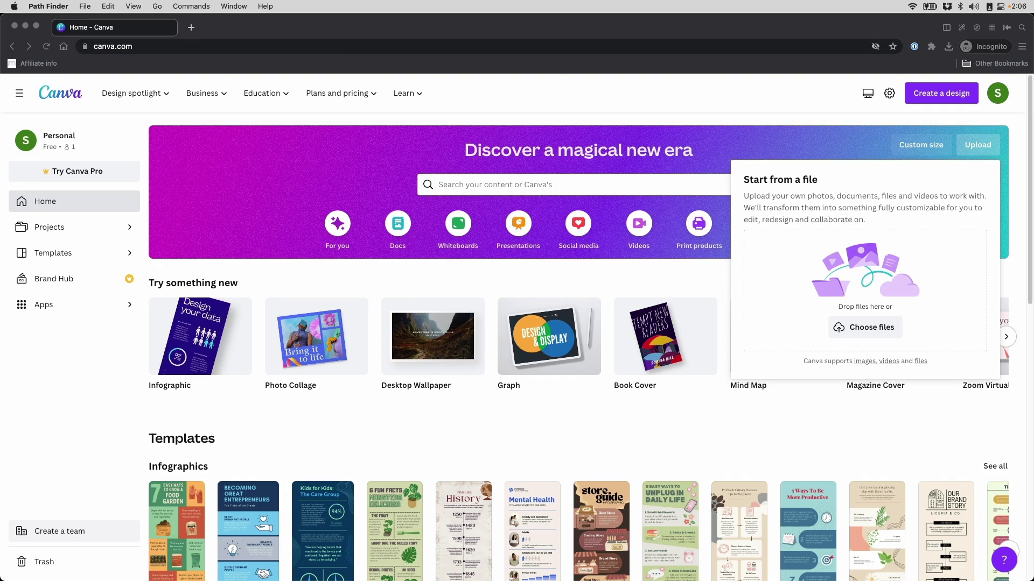
drag(272, 172, 830, 278)
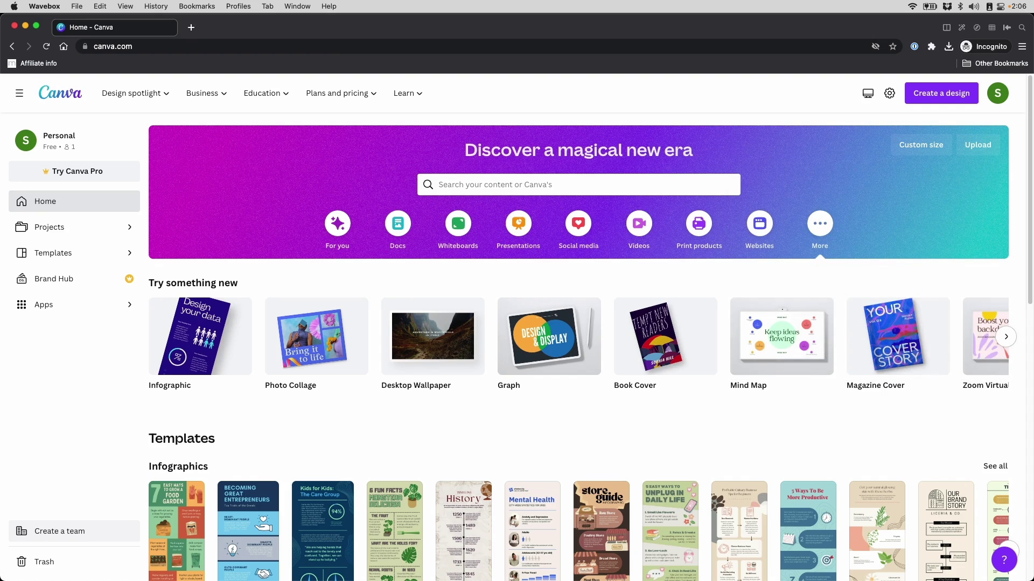
key(super+Tab)
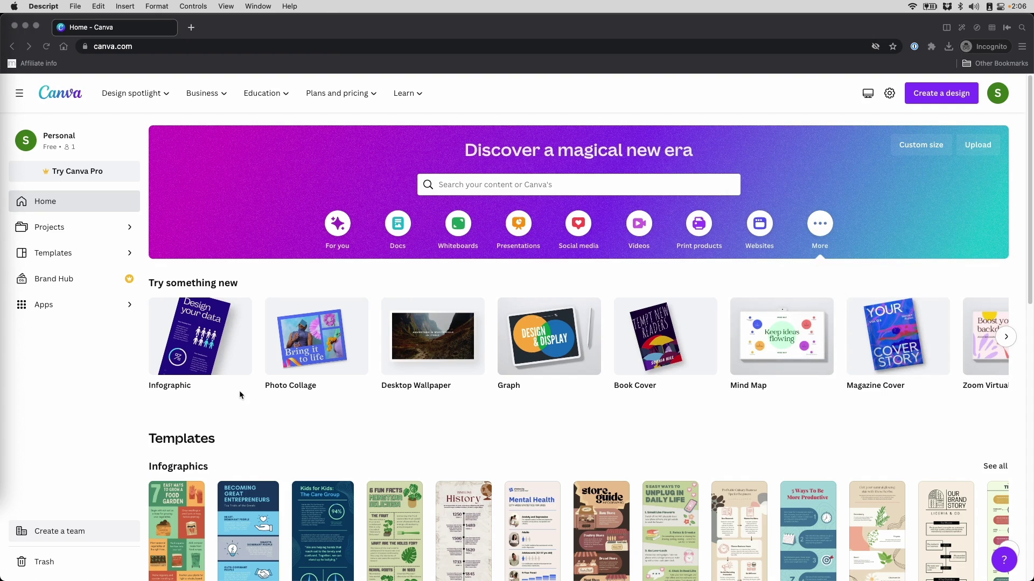
Step: Open the imported '6x9 In Size.pdf' workbook from Projects and select its cover title
scroll(308, 357, down, 3)
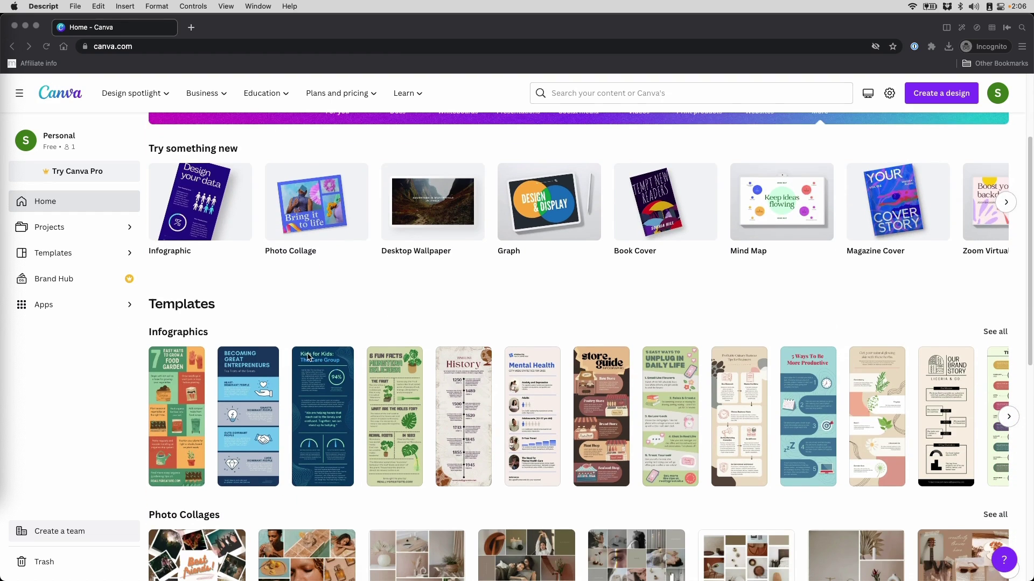
click(62, 230)
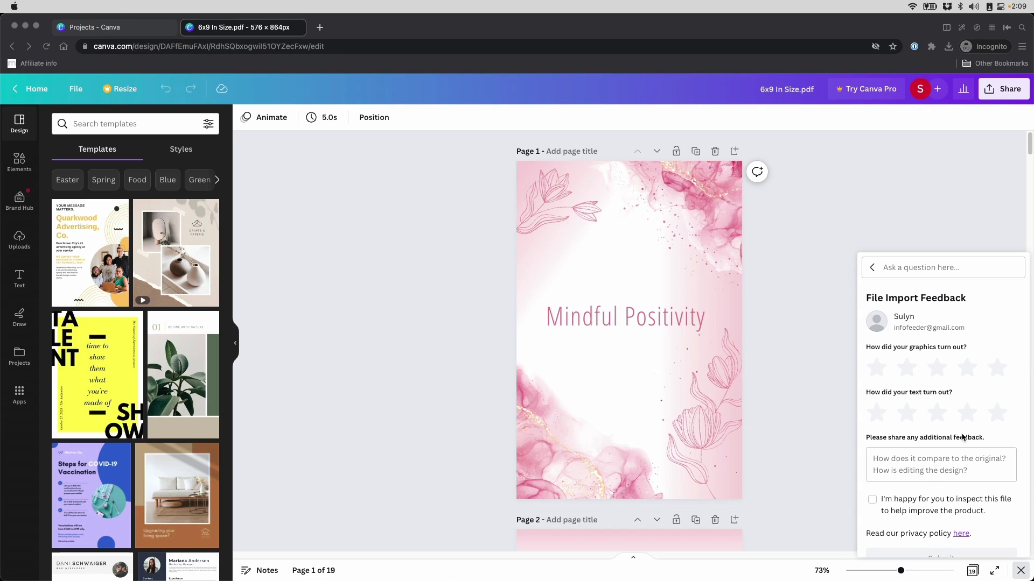
scroll(915, 439, down, 2)
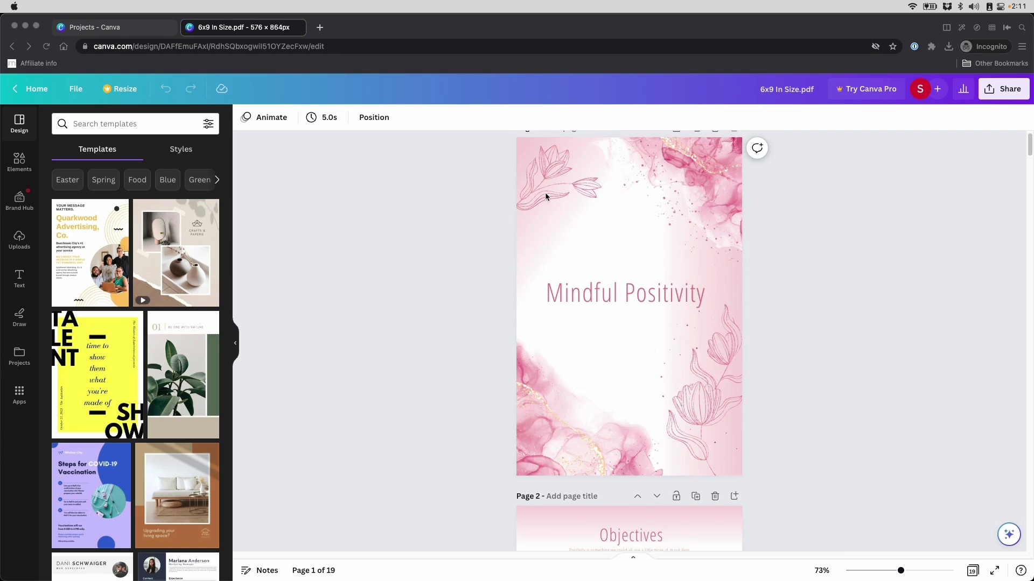
click(545, 196)
Step: Change the Mindful Positivity title font to Cooper Hewitt and apply it to all matching text
click(615, 301)
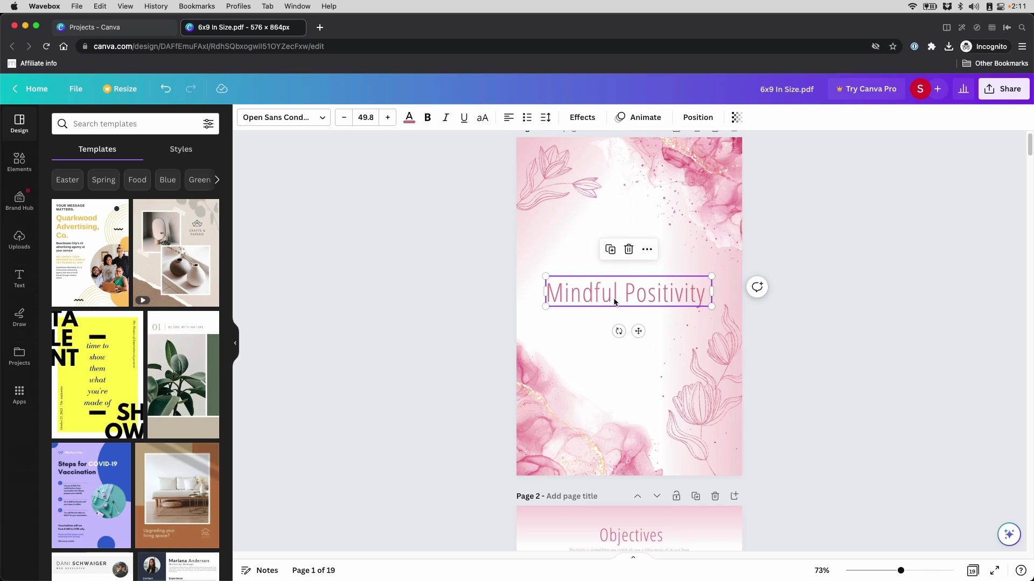
click(321, 118)
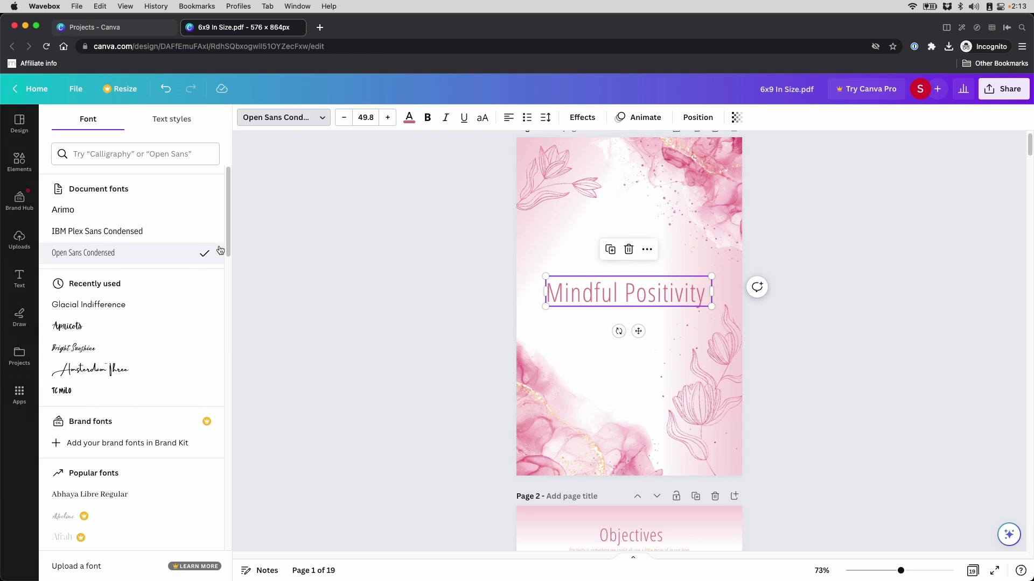
drag(228, 232, 159, 368)
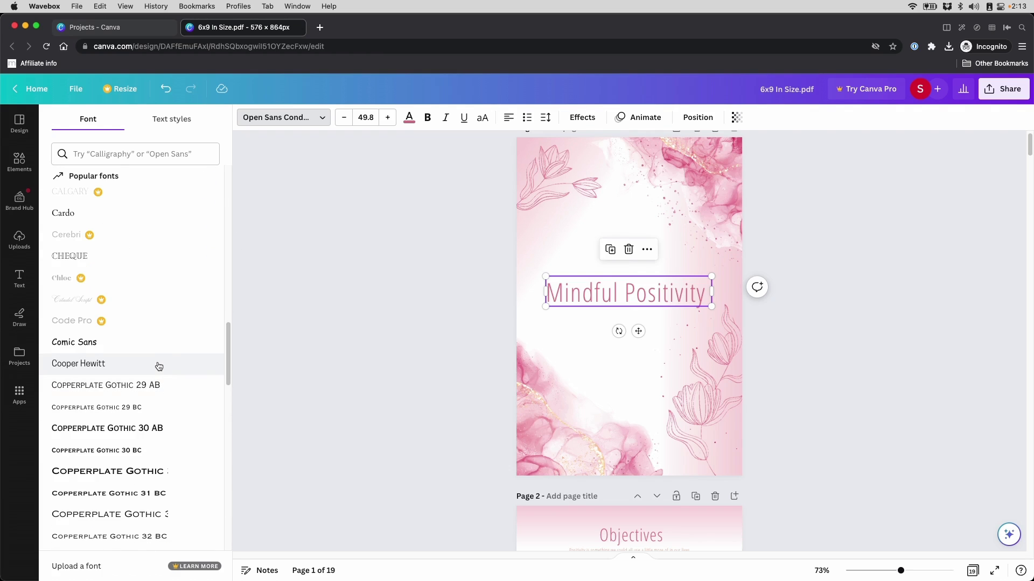
click(159, 365)
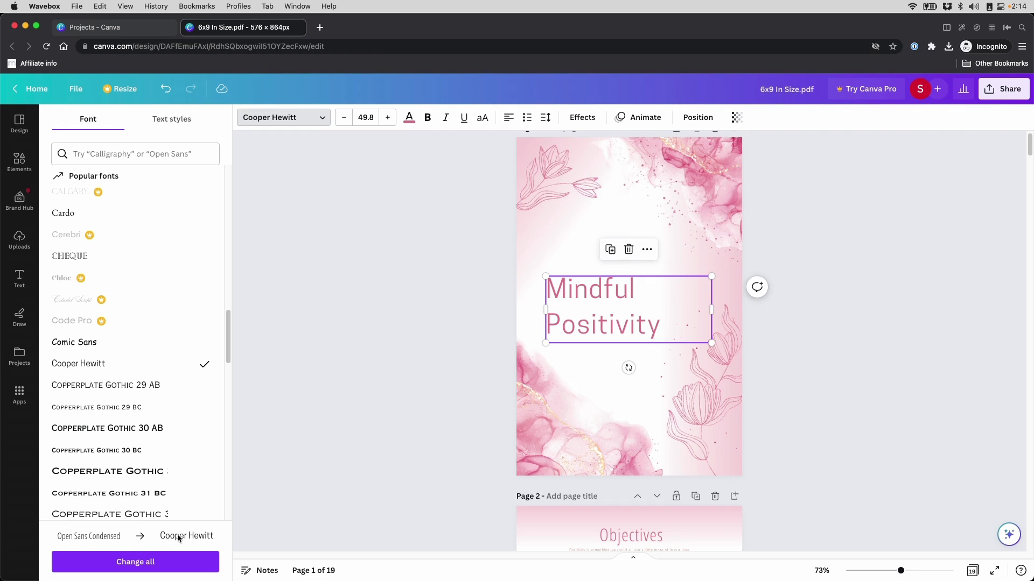
click(131, 561)
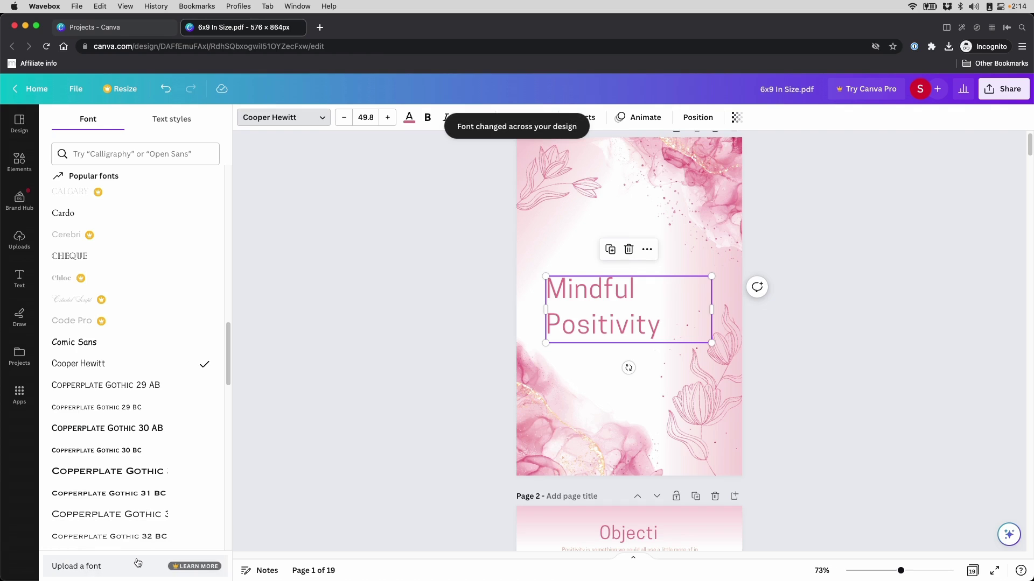
Step: Inspect the Cooper Hewitt headings on page 2 (Objectives) and page 3
scroll(632, 404, down, 2)
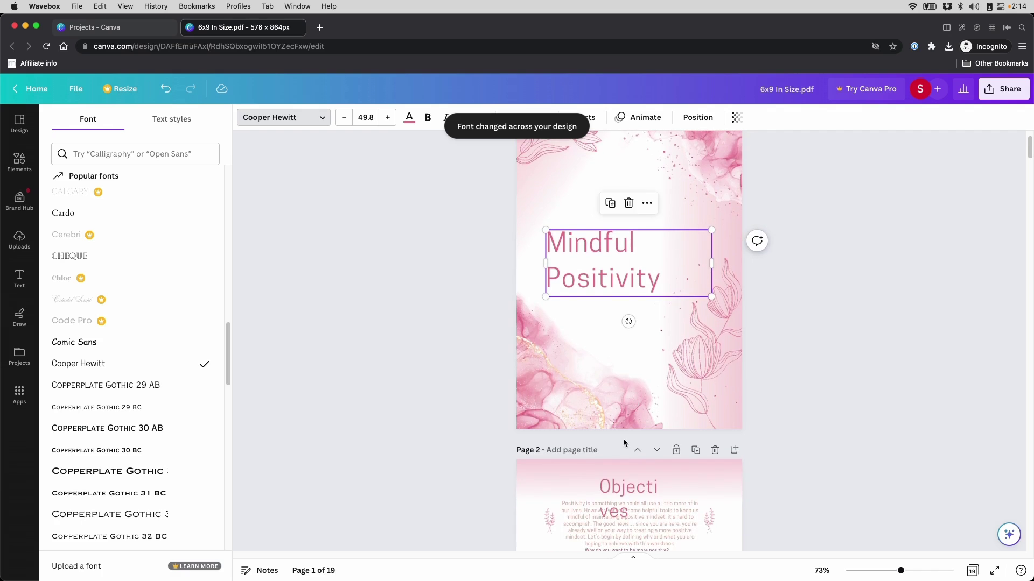
click(621, 487)
scroll(727, 443, down, 3)
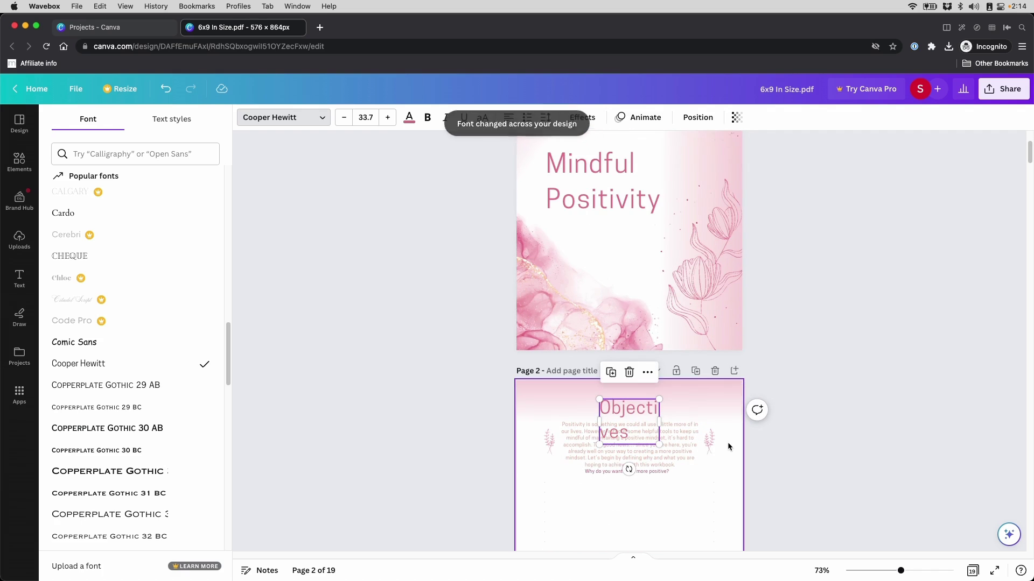
scroll(796, 428, down, 3)
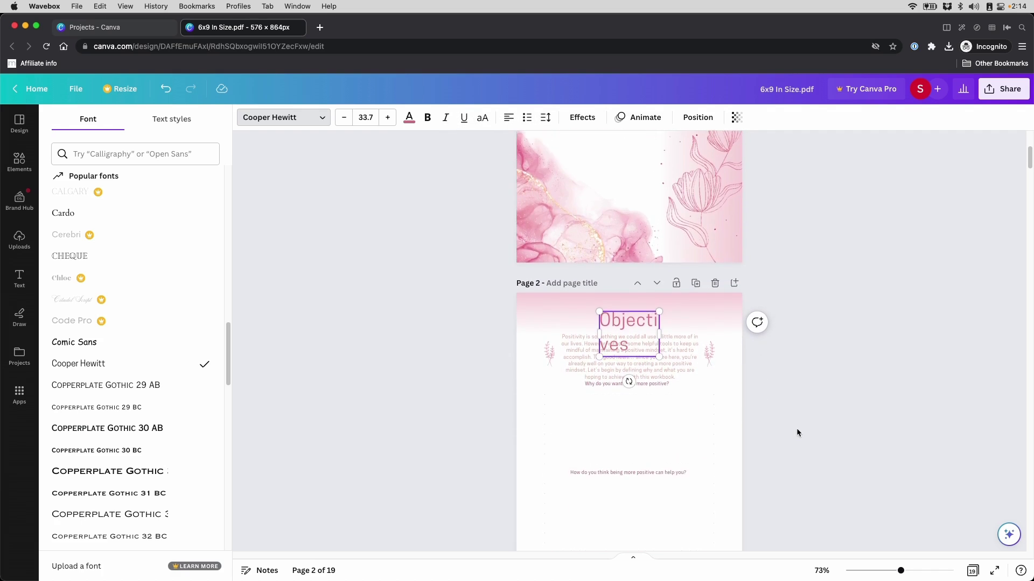
scroll(796, 428, down, 10)
click(676, 426)
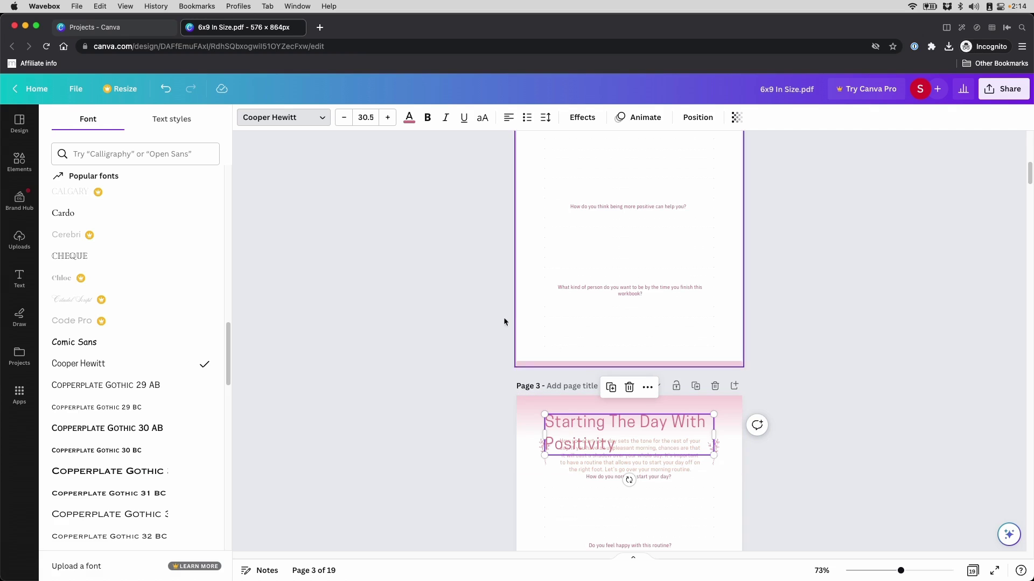
Step: Undo the font change so the titles return to Open Sans Condensed
click(165, 89)
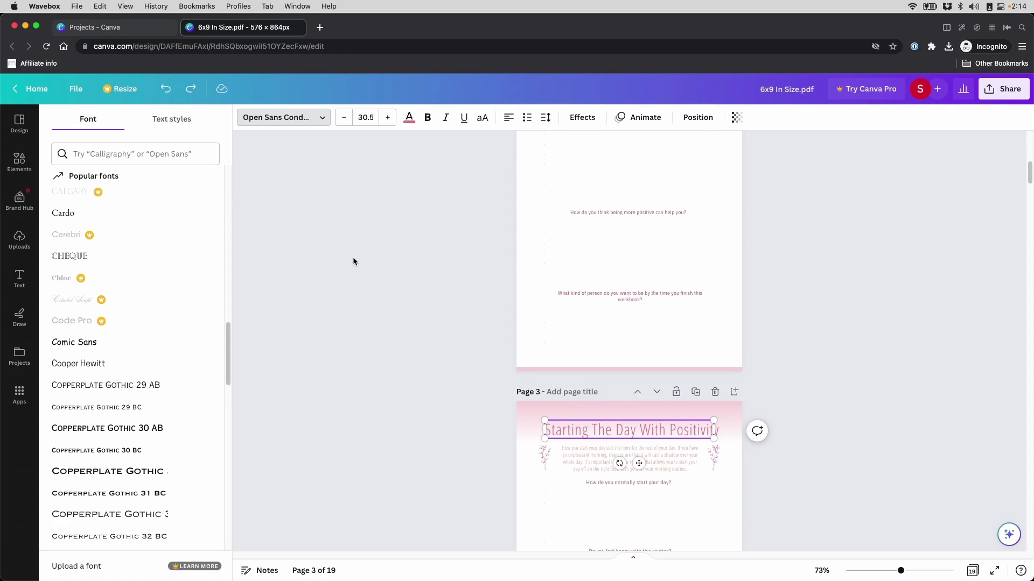
key(super+z)
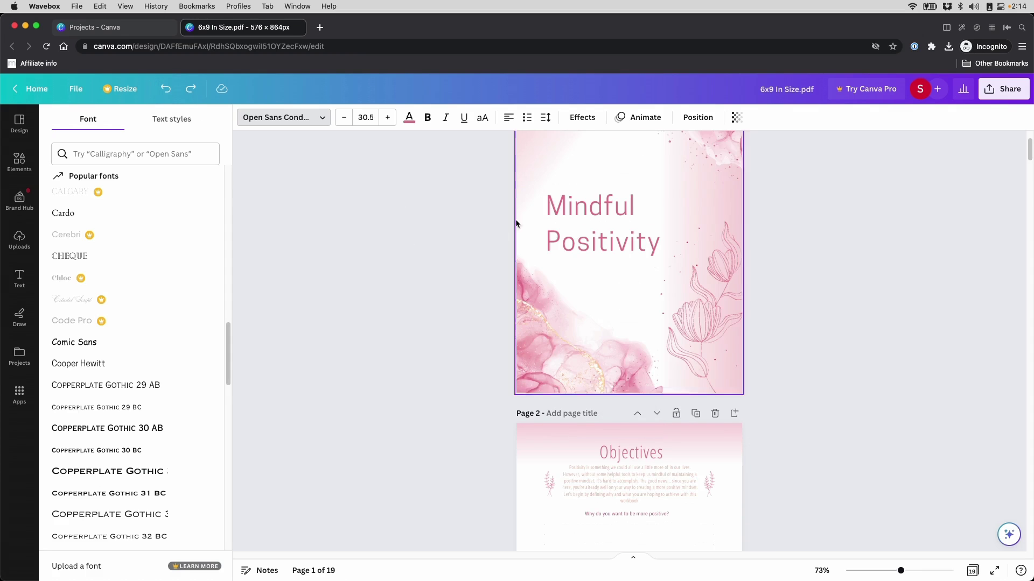
click(183, 92)
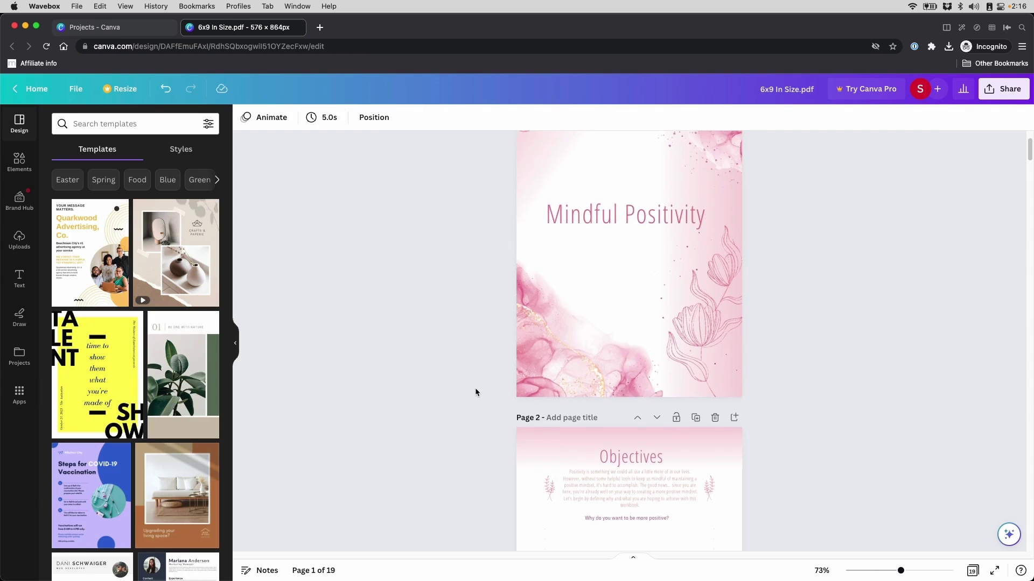
scroll(474, 391, up, 3)
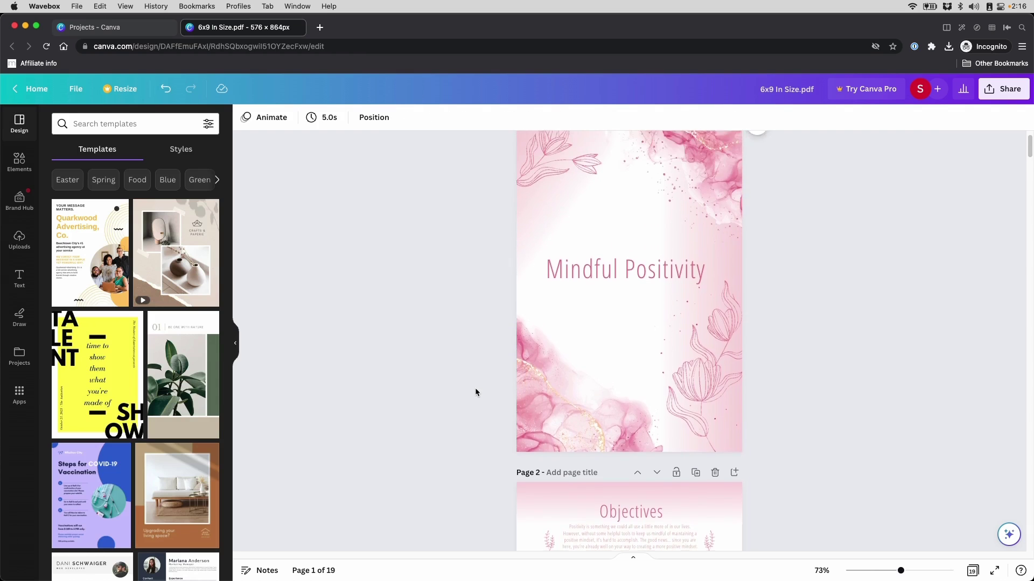
Step: Select the cover page's pink background image behind the title
click(562, 399)
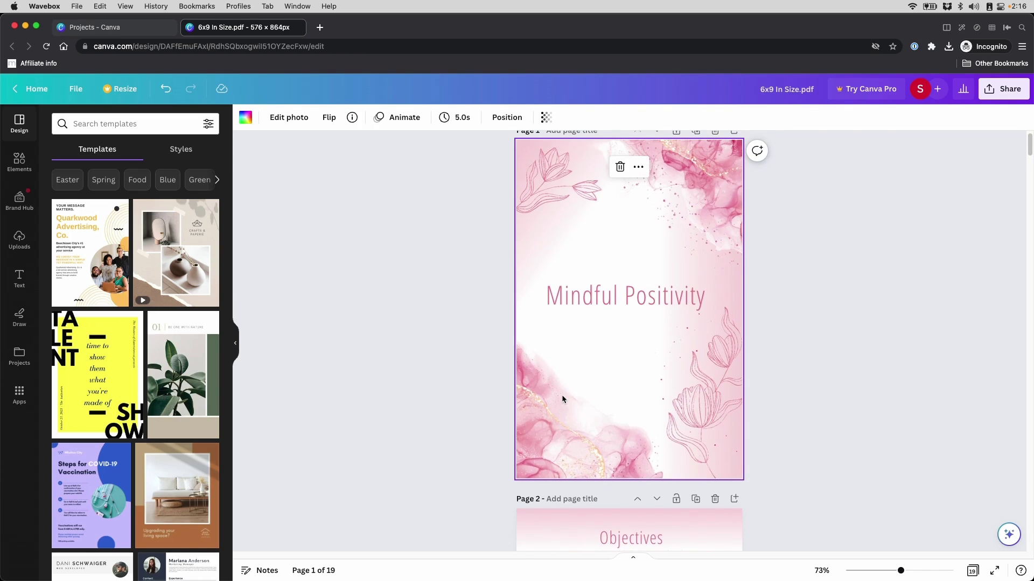
click(579, 301)
click(559, 199)
key(Escape)
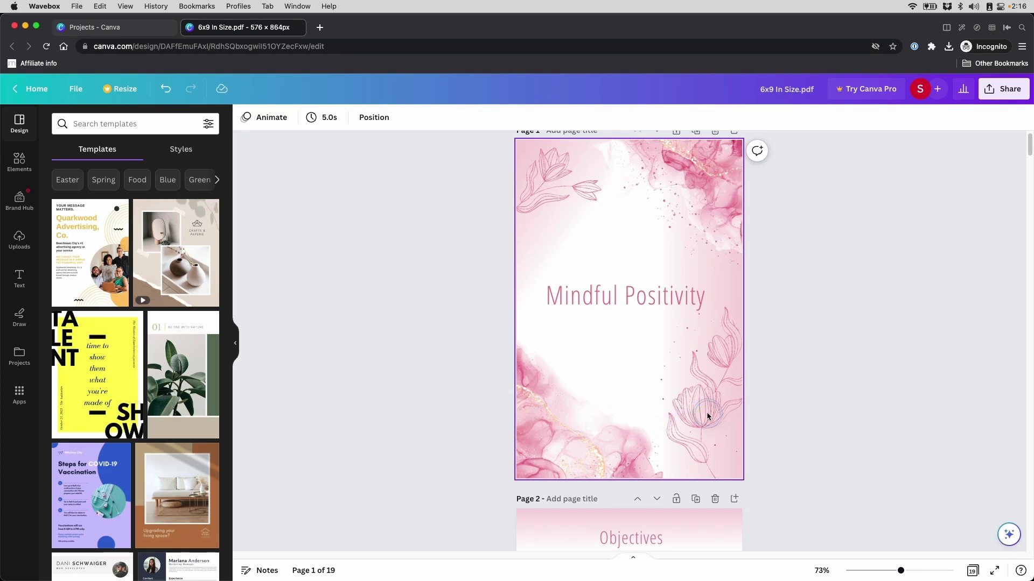
click(627, 428)
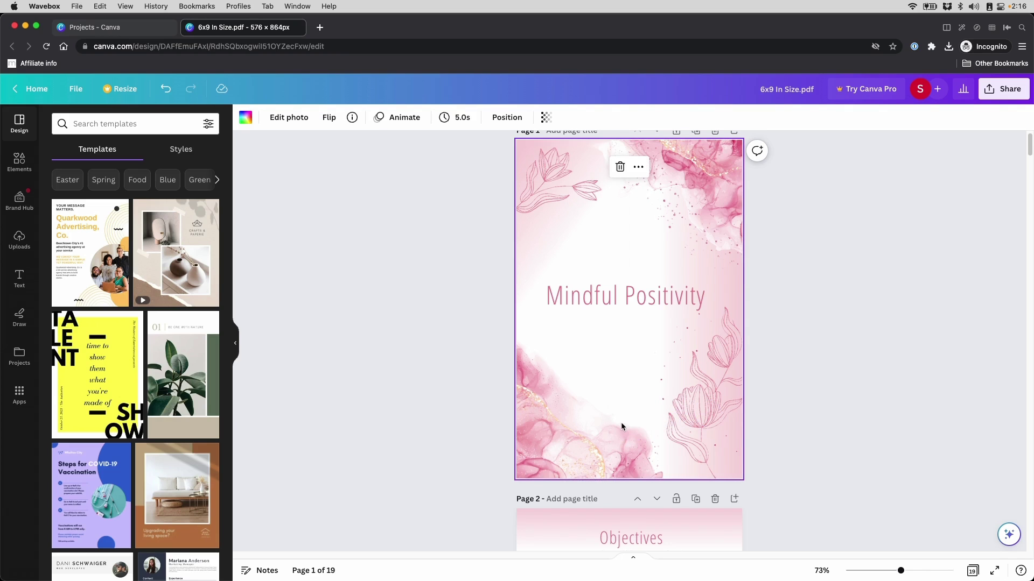
drag(617, 420, 694, 441)
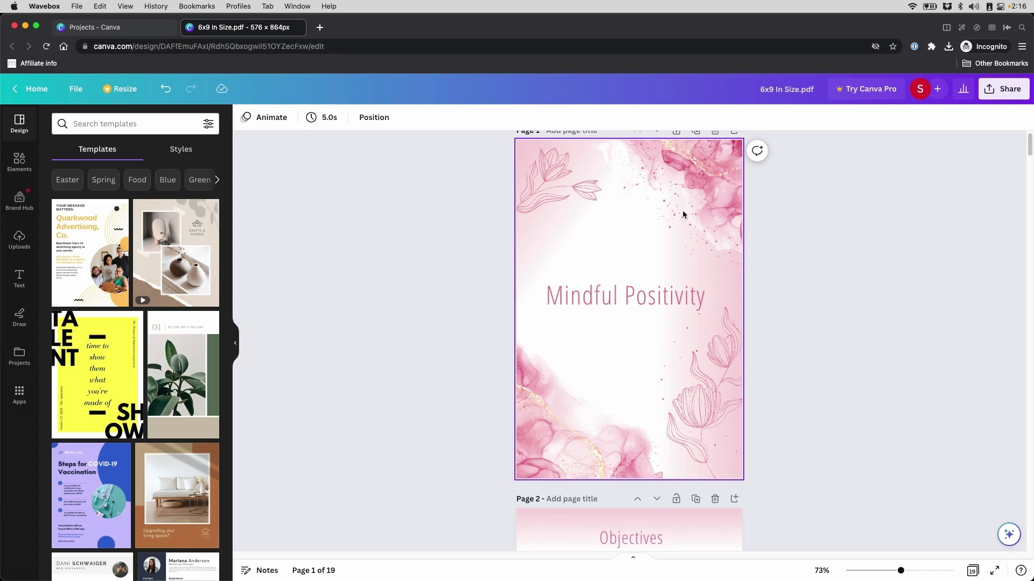
Step: Preview the salmon document colour on page 2's leaf sprig, then reselect the cover background
scroll(524, 414, down, 10)
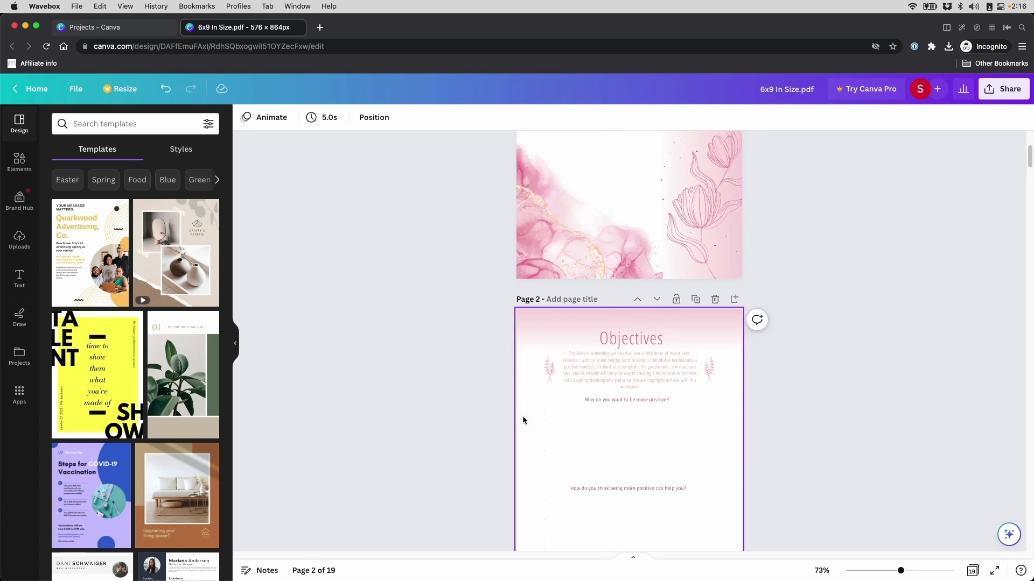
click(547, 292)
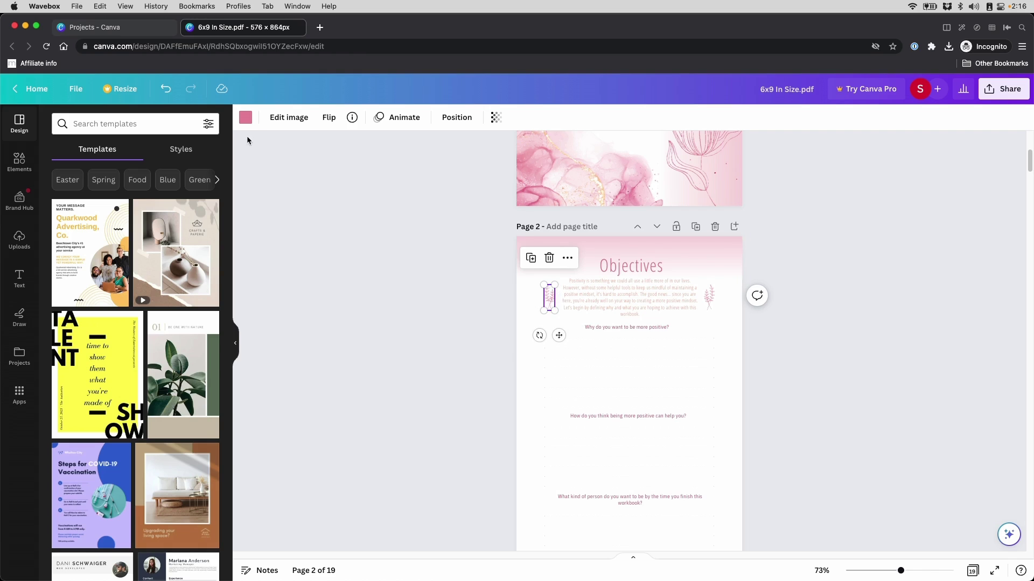
click(246, 118)
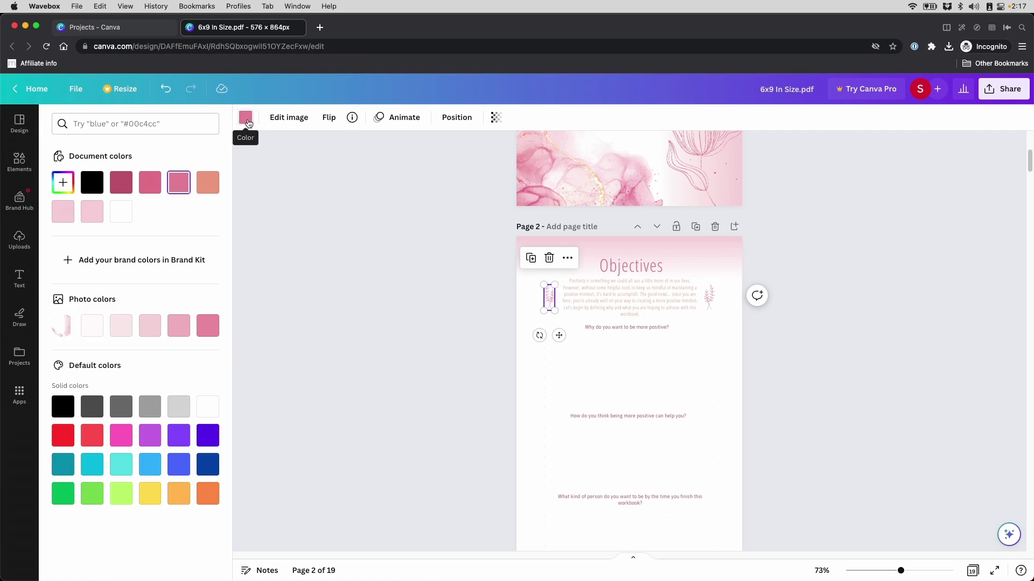
click(208, 186)
scroll(462, 327, up, 5)
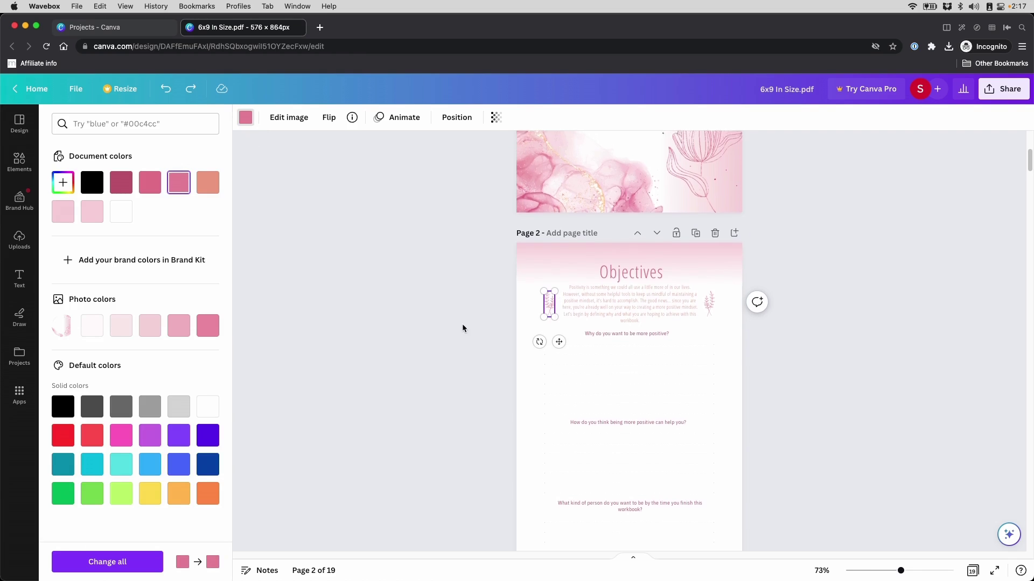
scroll(462, 324, up, 2)
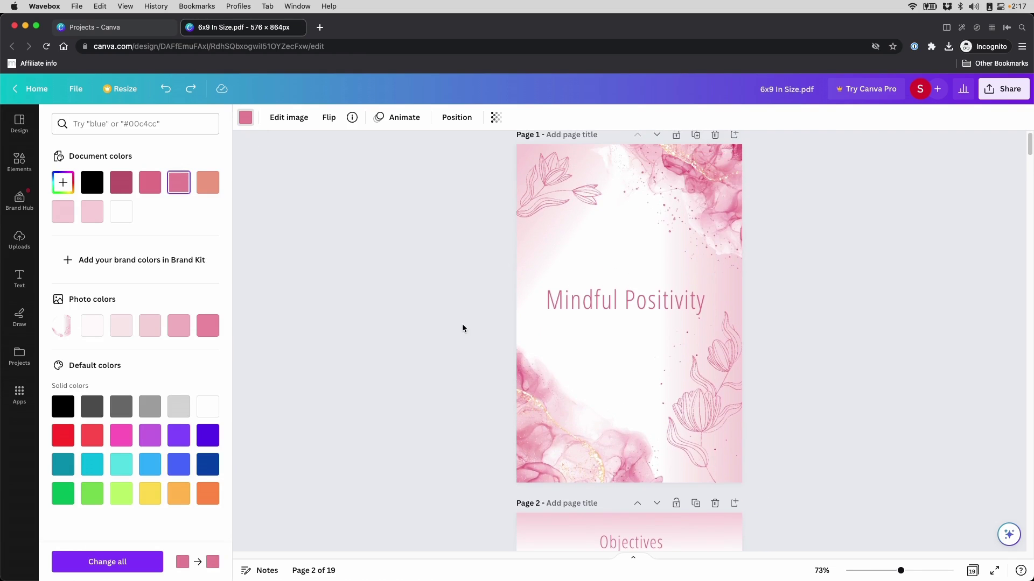
click(626, 212)
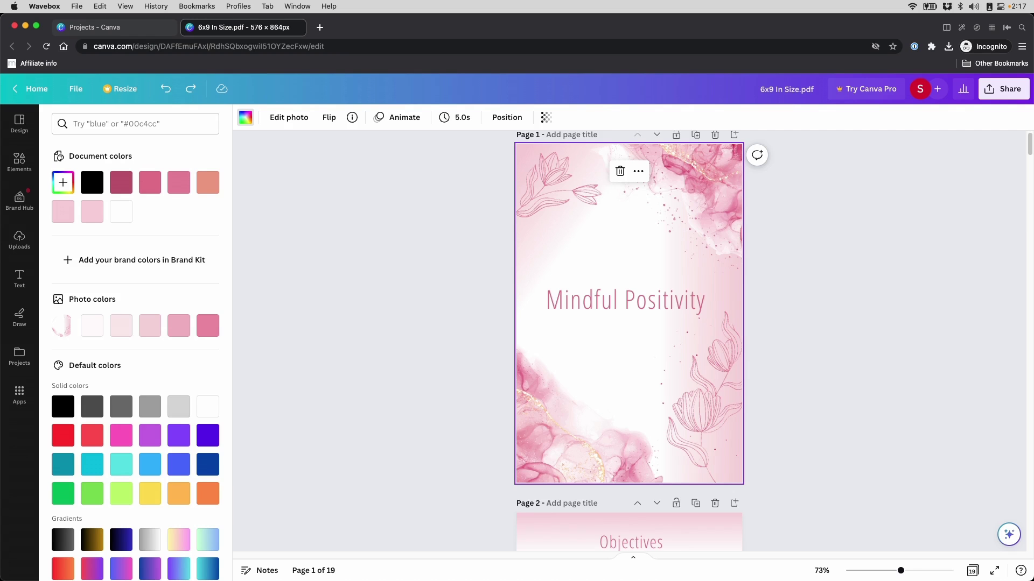
key(super+Tab)
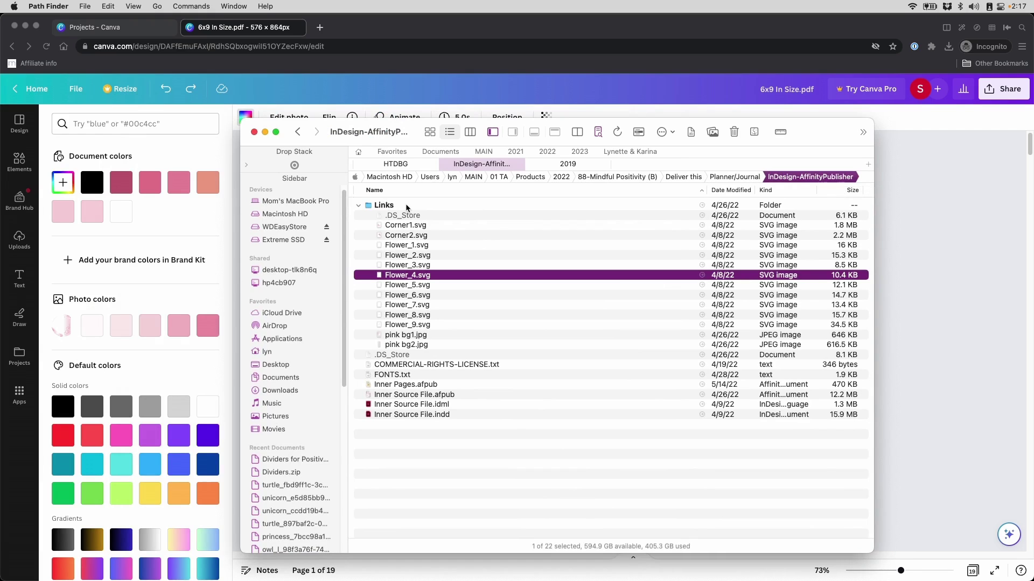
Step: Open the Links folder in Icon view, select Flower_9.svg, and hide Path Finder
double_click(384, 205)
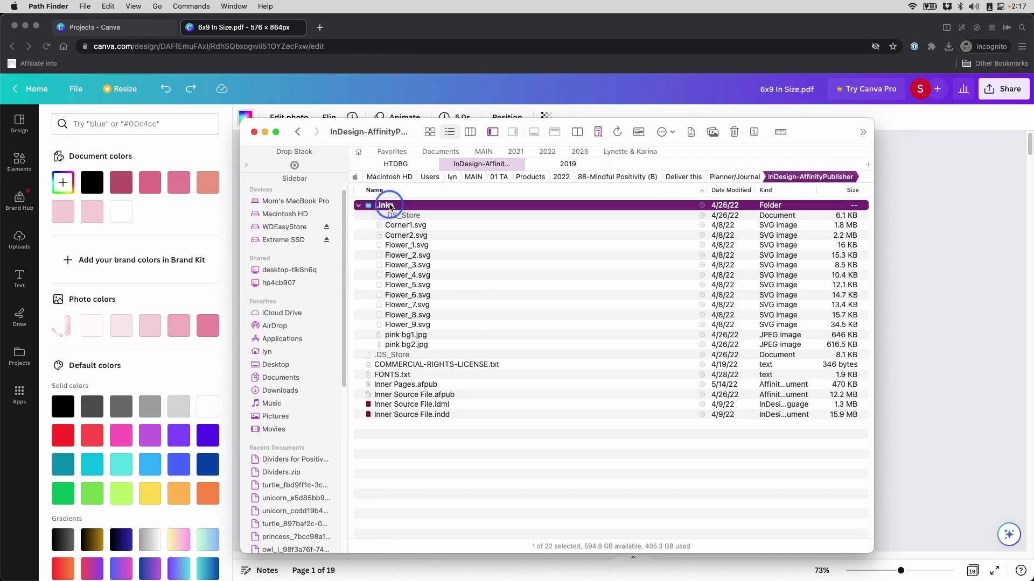
click(430, 132)
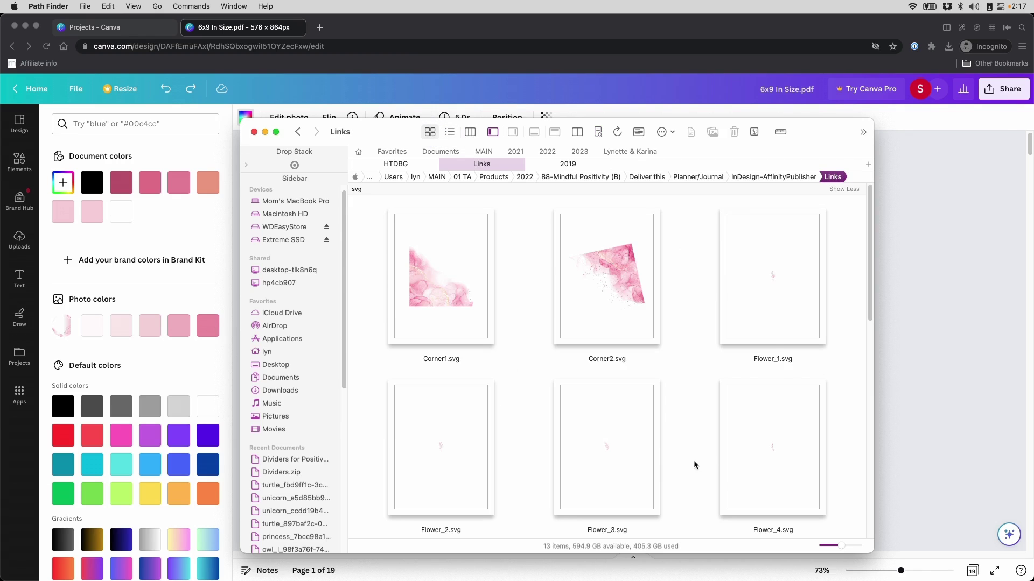
scroll(556, 443, down, 5)
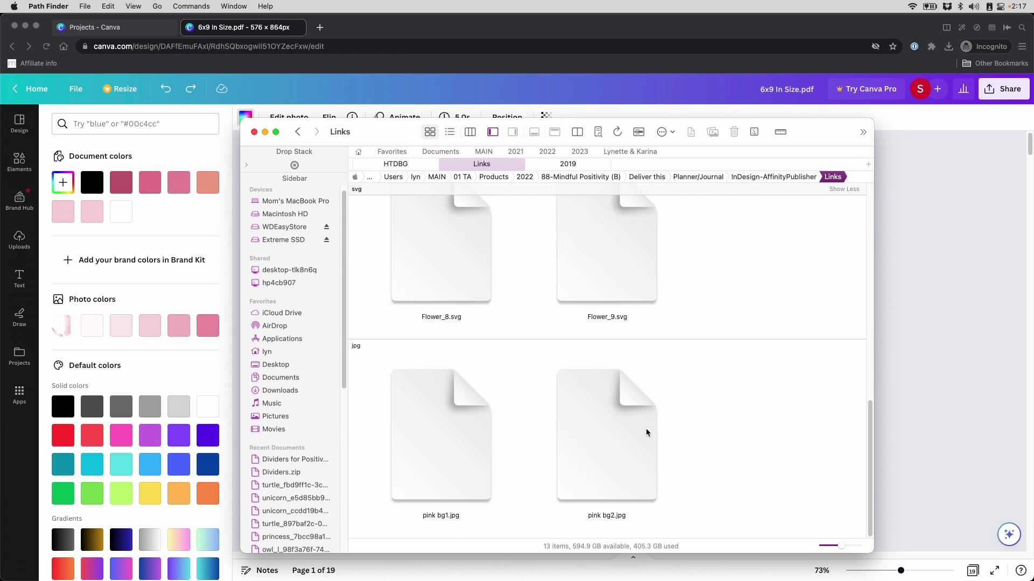
scroll(618, 280, up, 5)
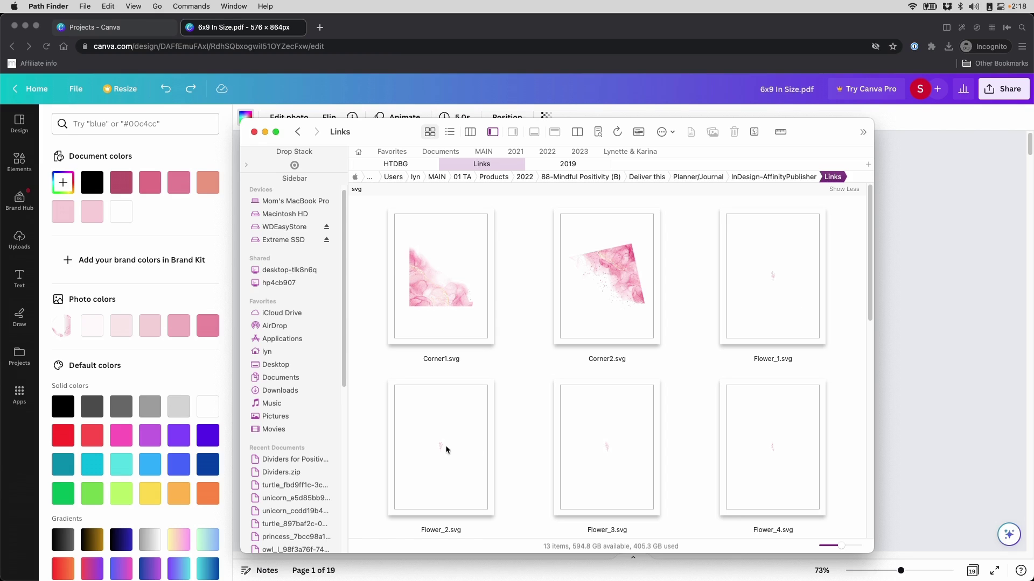
scroll(721, 463, down, 10)
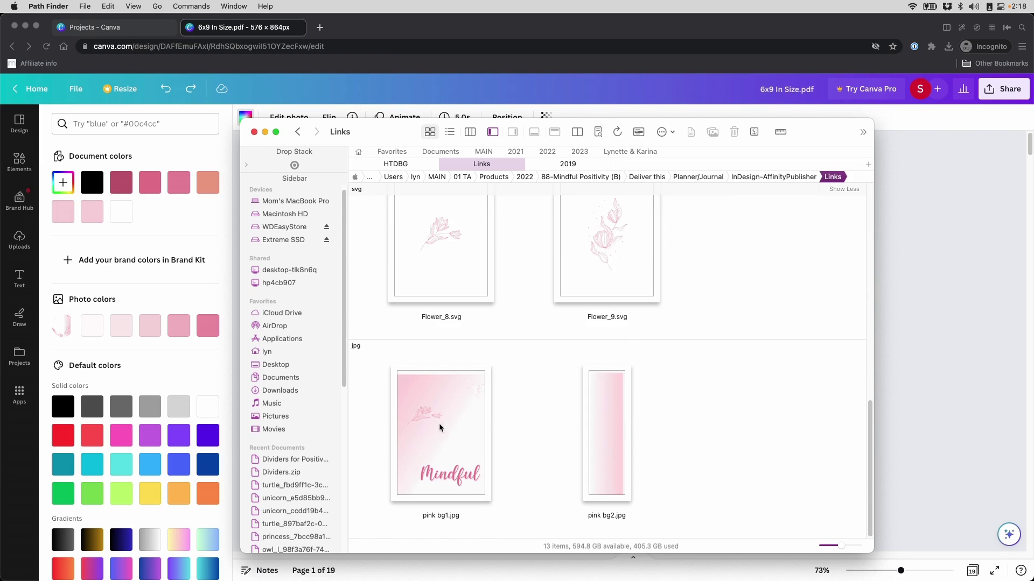
scroll(576, 358, up, 10)
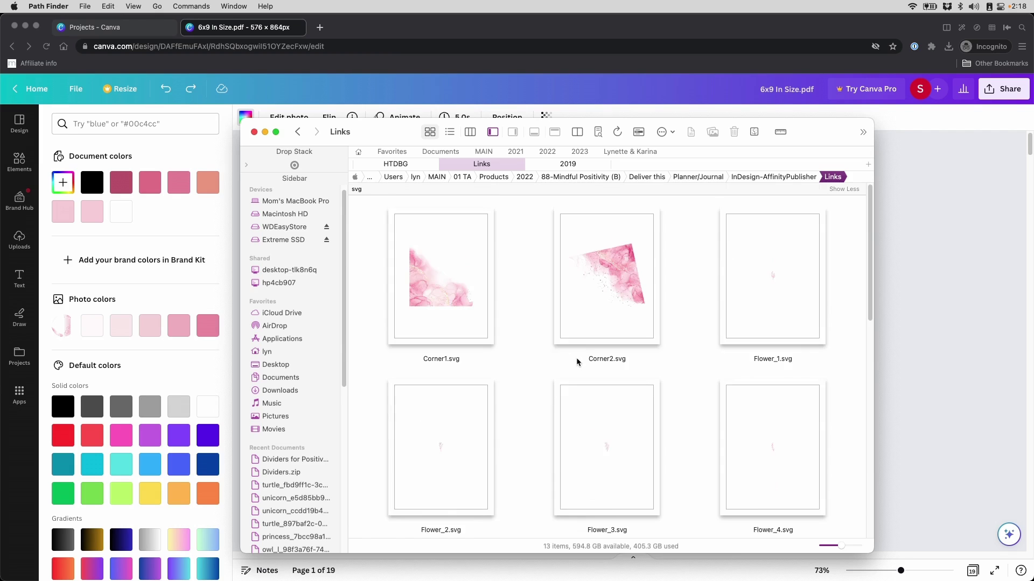
scroll(576, 357, down, 5)
scroll(577, 357, down, 5)
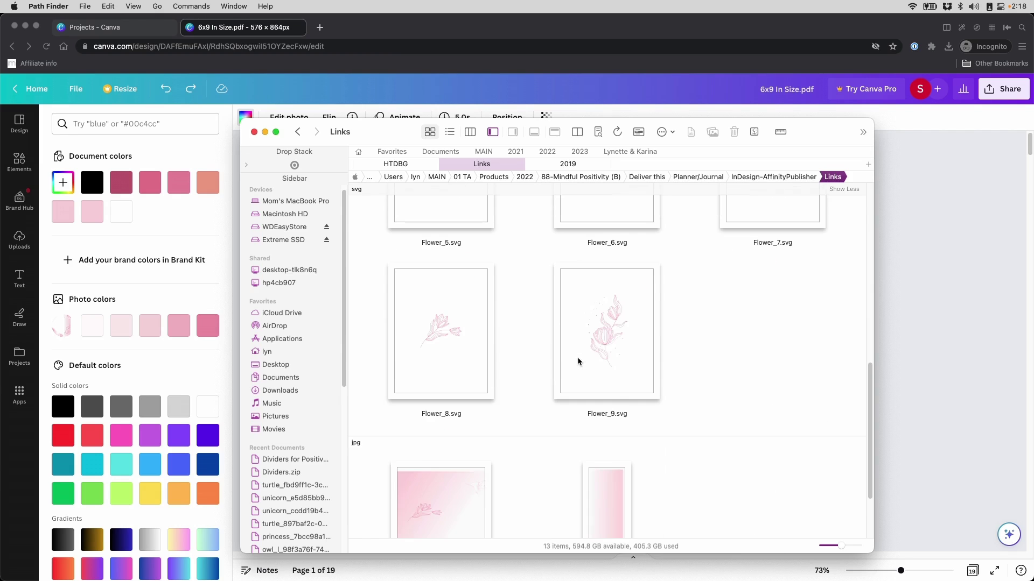
click(597, 334)
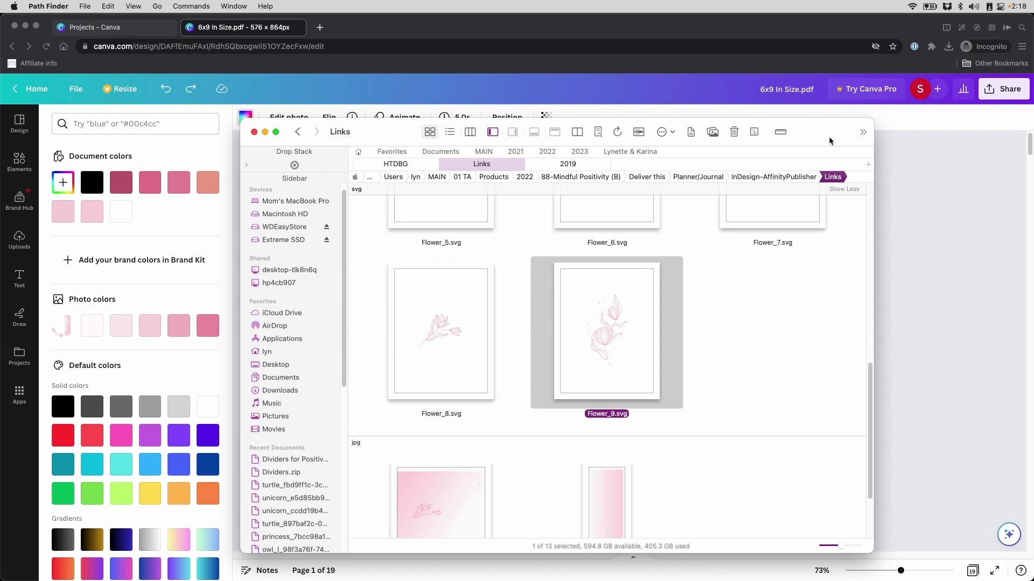
drag(829, 141, 816, 140)
key(super+w)
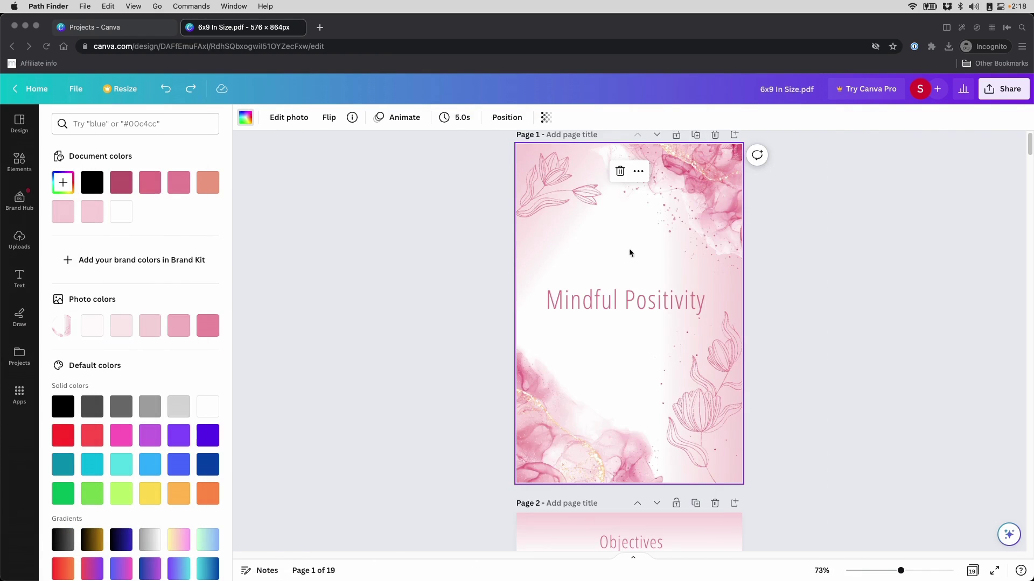
Step: Delete the cover's pink background and place the uploaded Flower_9.svg at the lower right
click(552, 184)
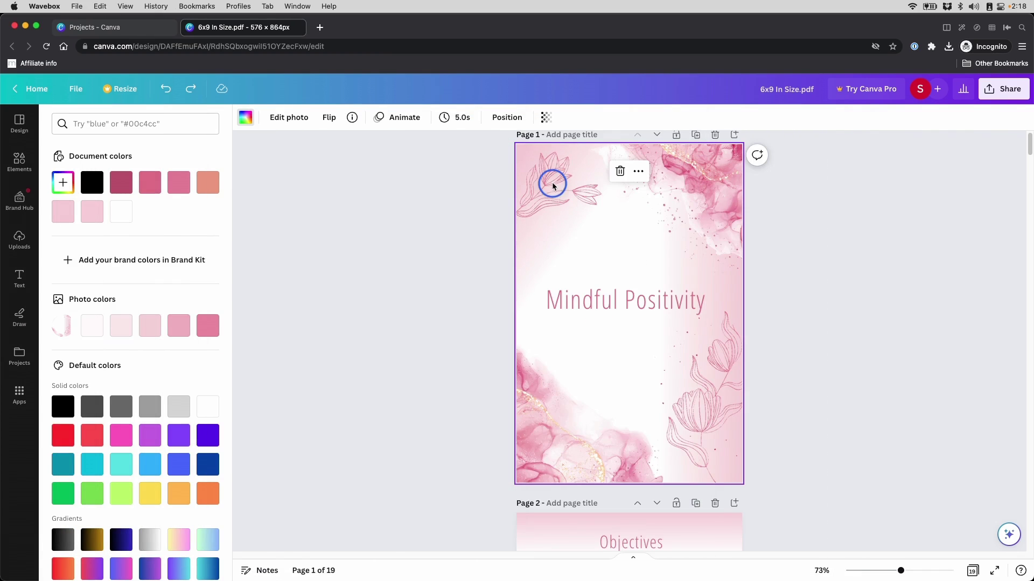
click(620, 171)
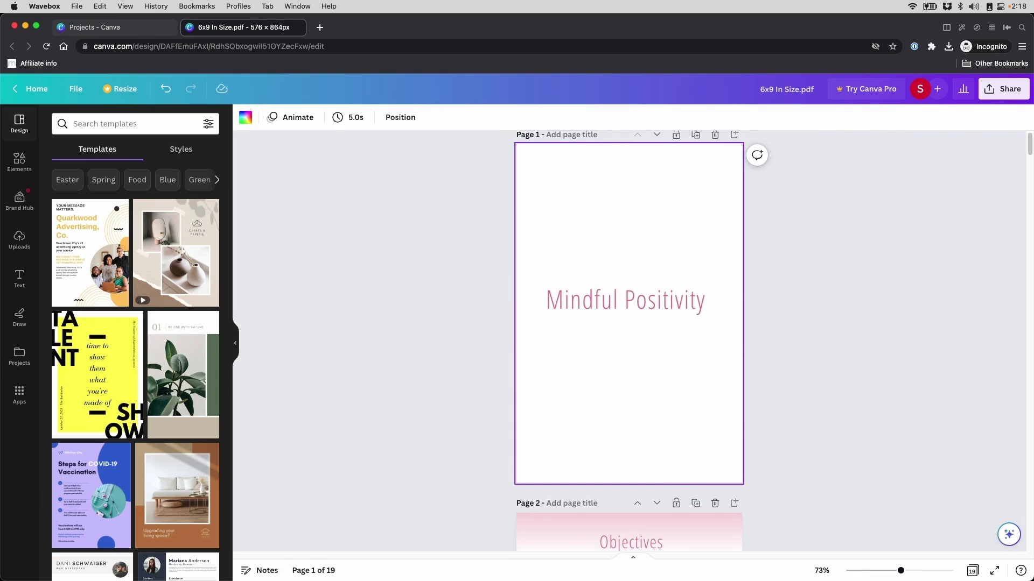
drag(592, 291, 180, 283)
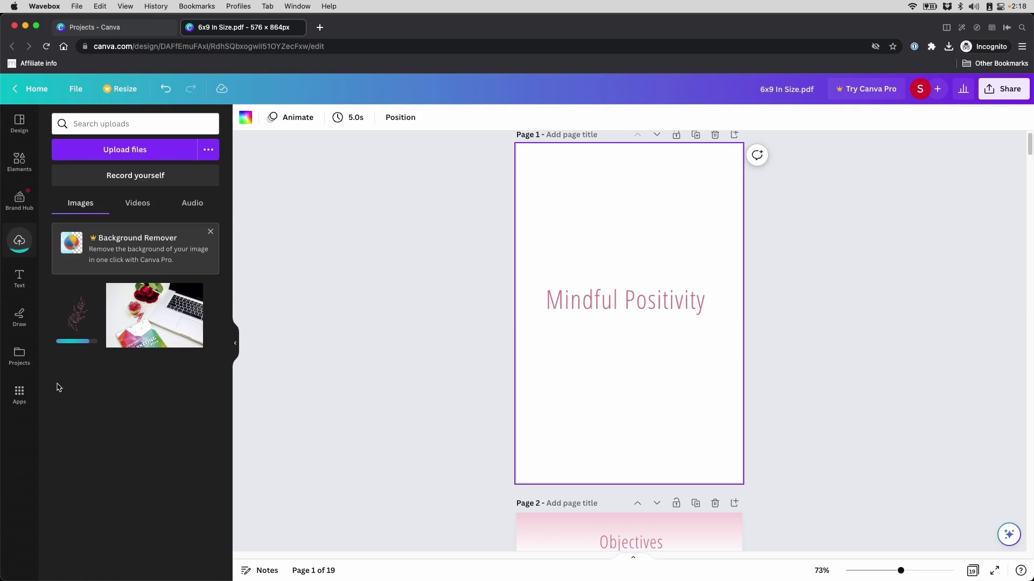
click(77, 315)
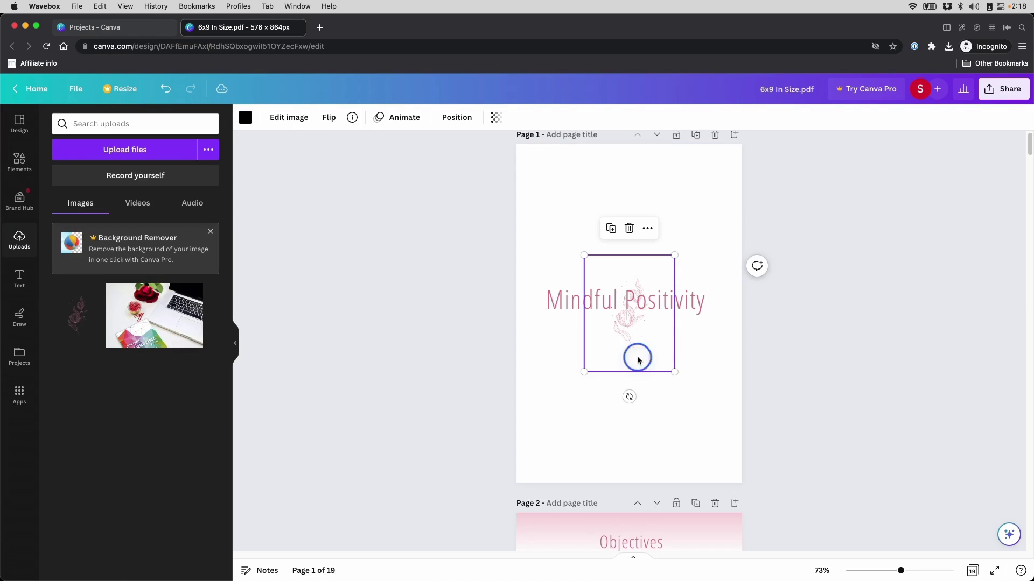
drag(622, 335, 707, 404)
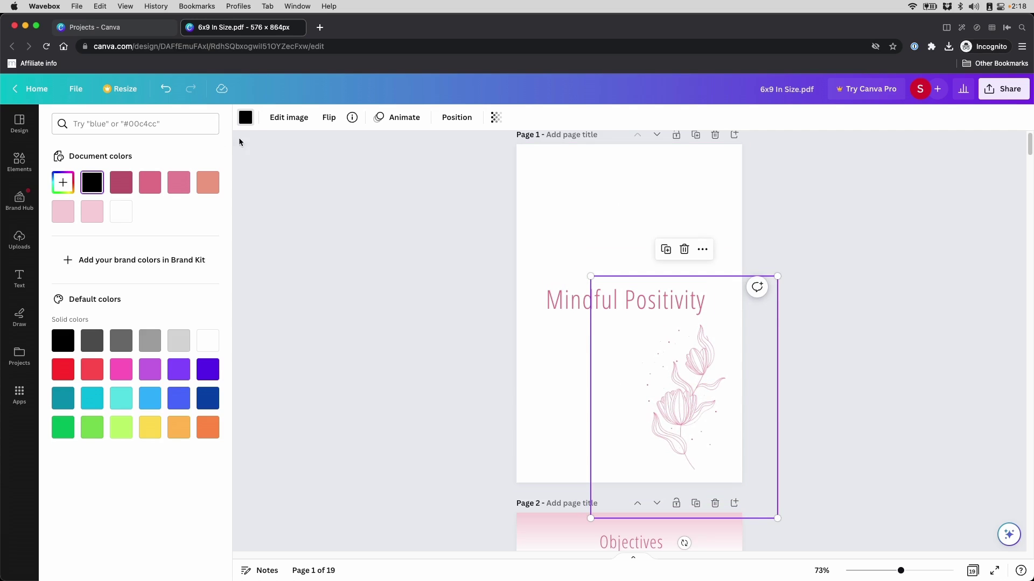
Step: Recolour the flower, trying pinks and royal blue before settling on violet (#5e17eb)
click(244, 118)
click(244, 118)
click(143, 181)
click(208, 183)
click(122, 369)
click(209, 370)
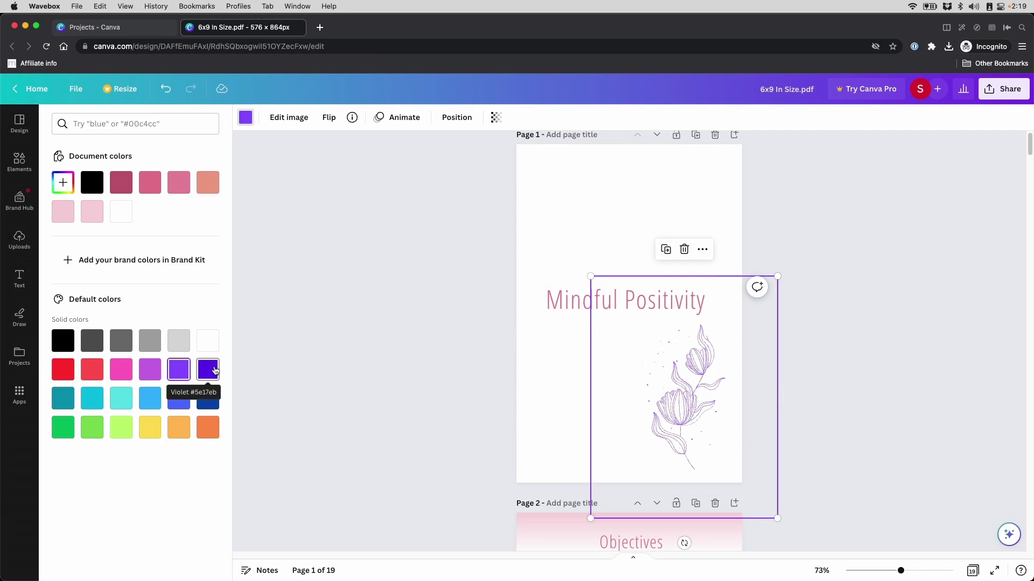
click(183, 399)
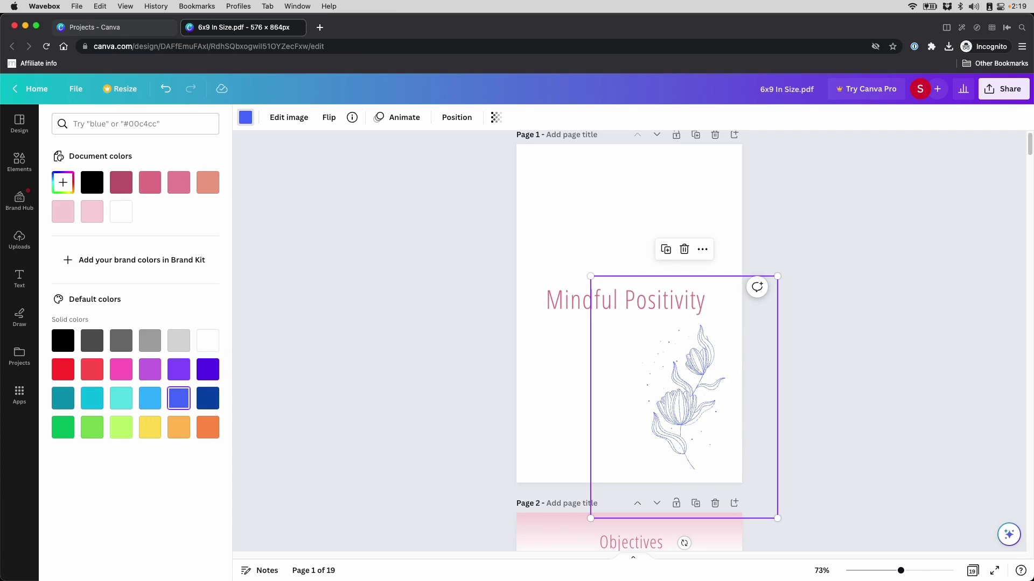
key(super+z)
scroll(425, 320, down, 5)
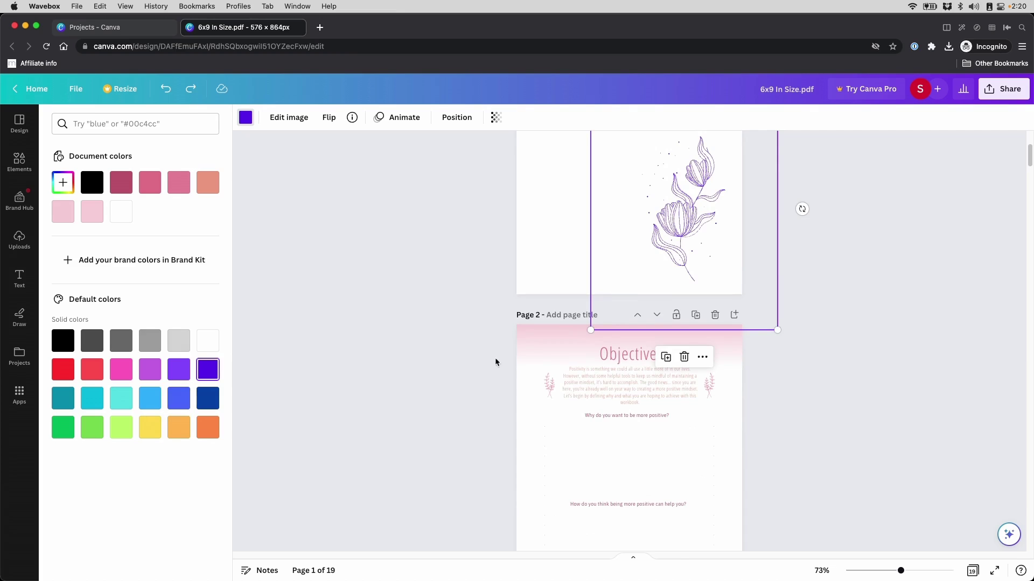
Step: Recolour the page 2 leaf sprig cyan and apply it to every page
click(548, 386)
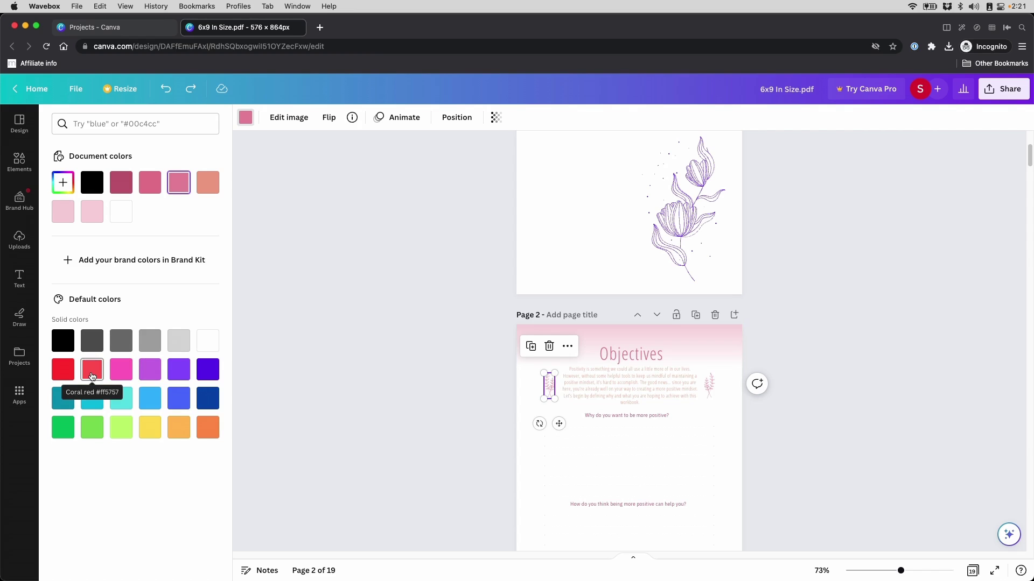
click(85, 398)
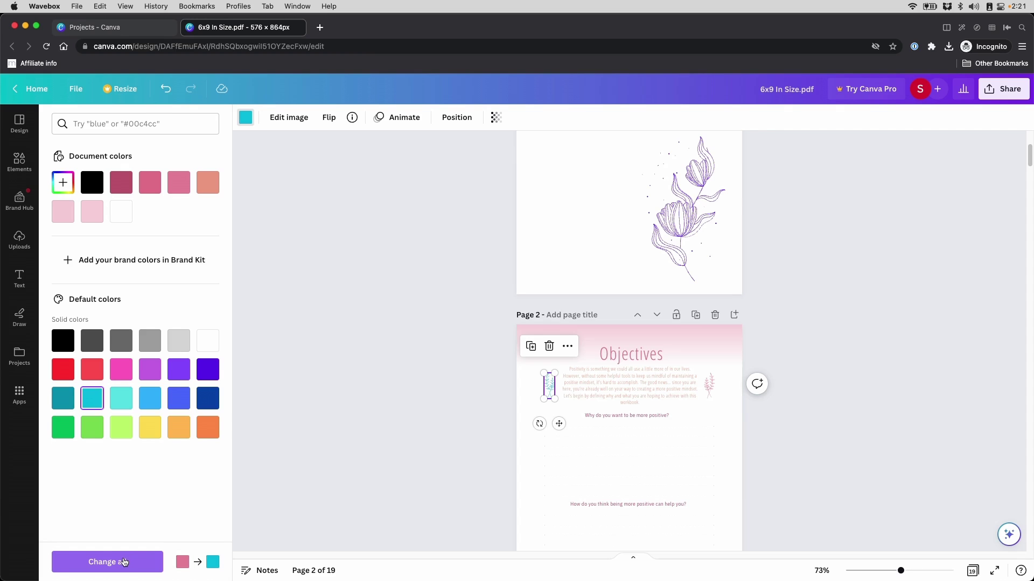
click(123, 562)
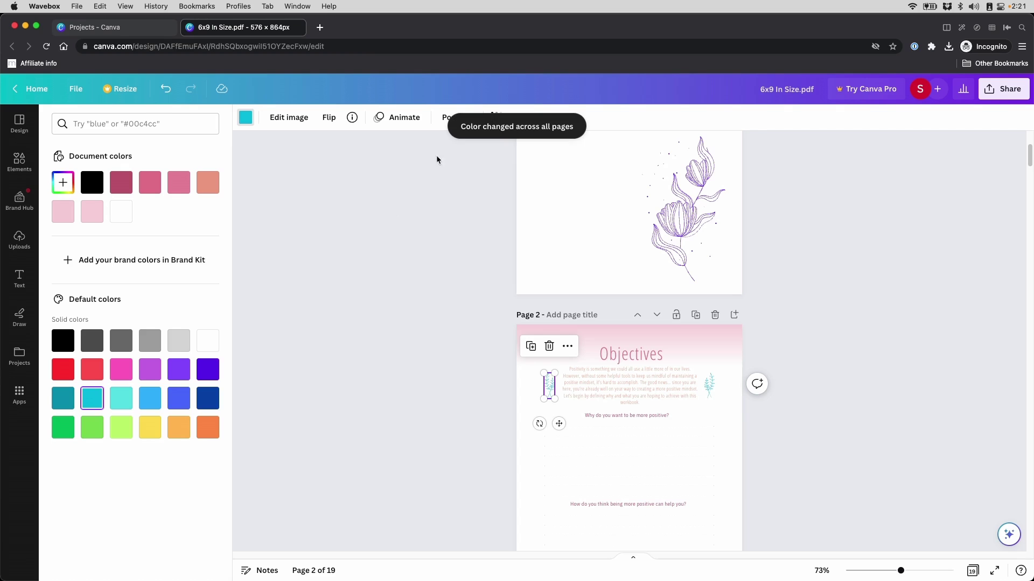
Step: Scroll down to the bottom strip of page 5, Improve Your Self-Image
scroll(817, 339, down, 2)
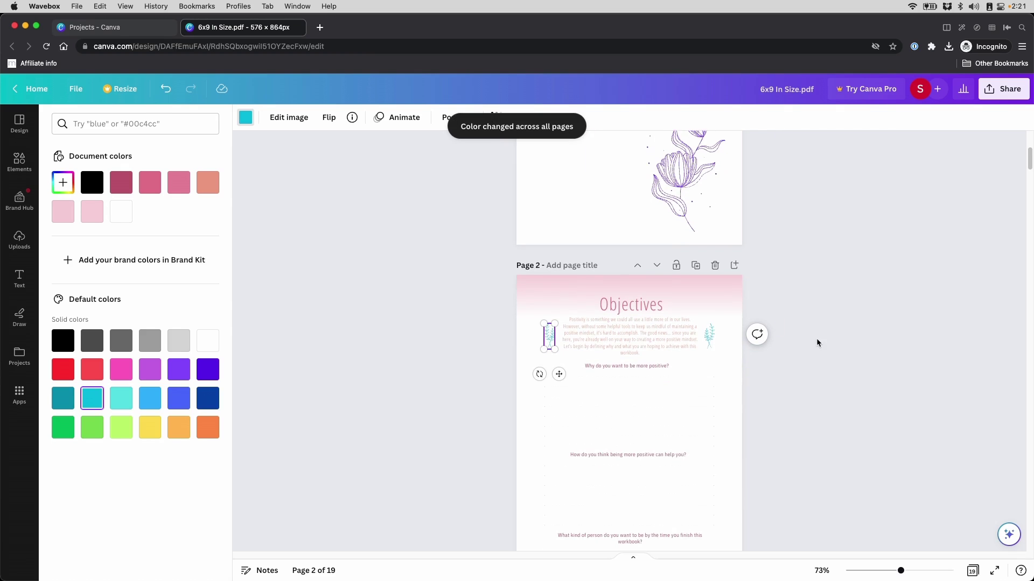
scroll(816, 342, down, 10)
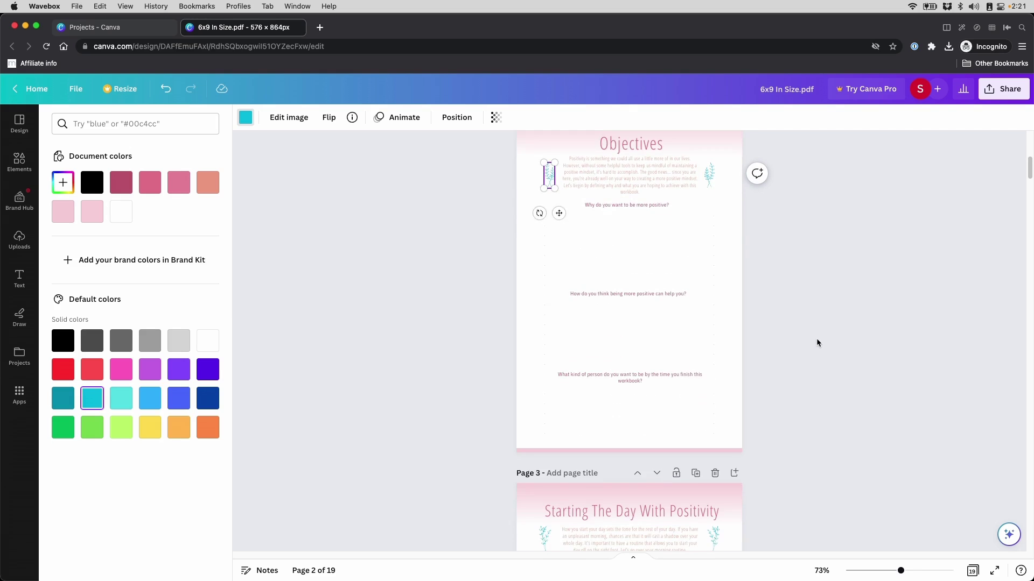
scroll(816, 343, down, 7)
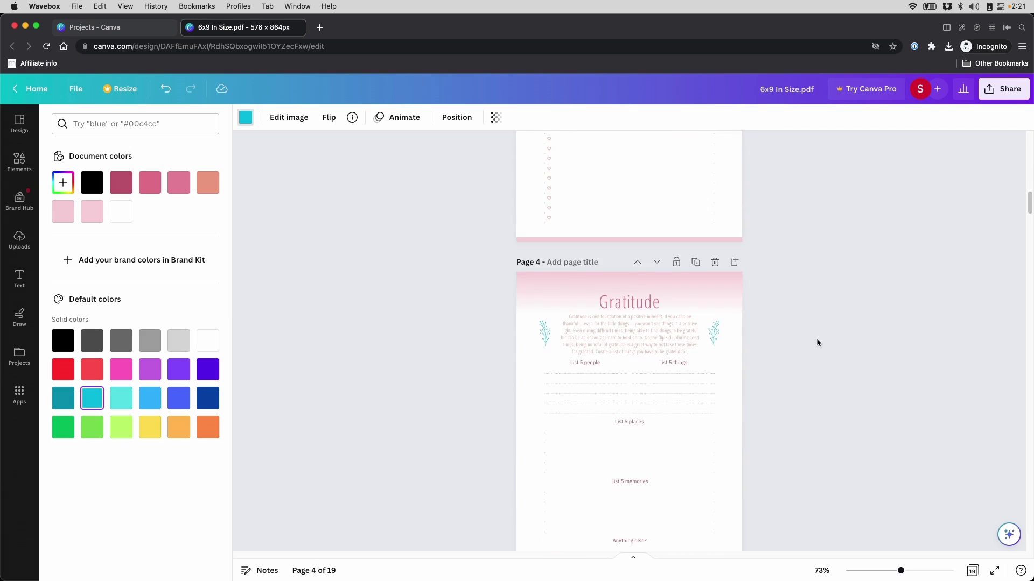
scroll(817, 343, down, 17)
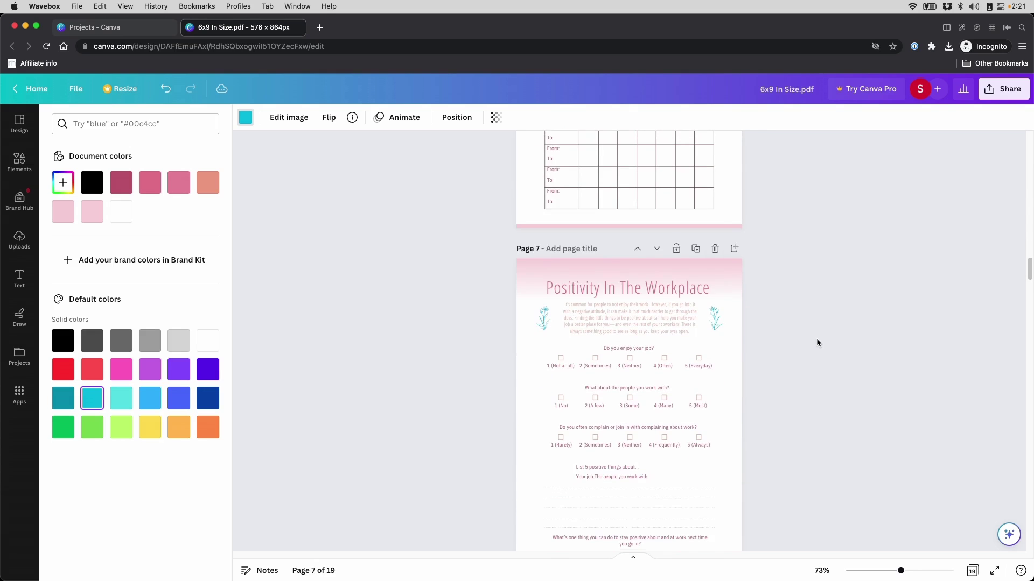
scroll(817, 343, up, 7)
scroll(816, 343, up, 3)
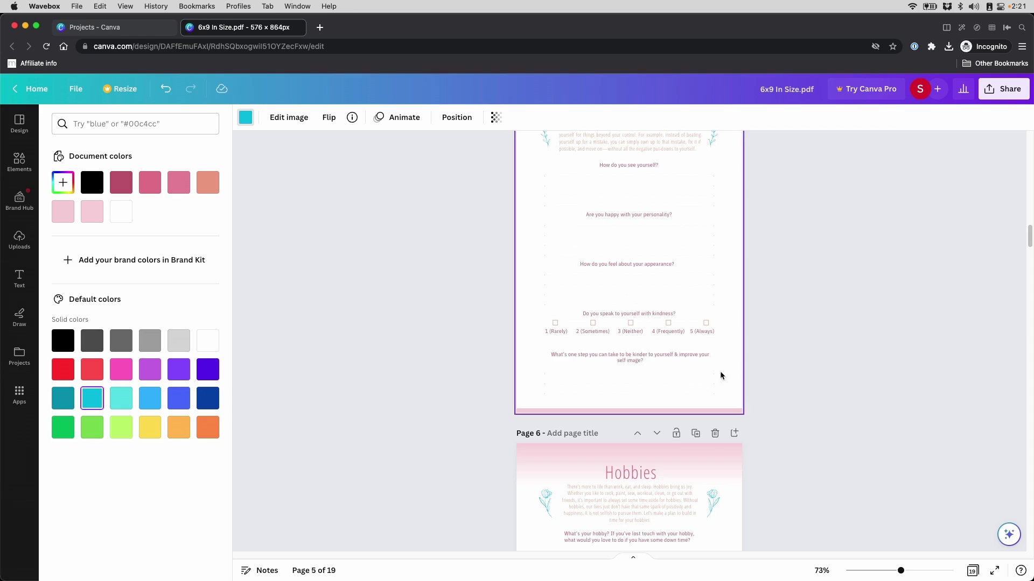
Step: Recolour page 5's pink bottom strip aqua on every page and deselect it
click(642, 412)
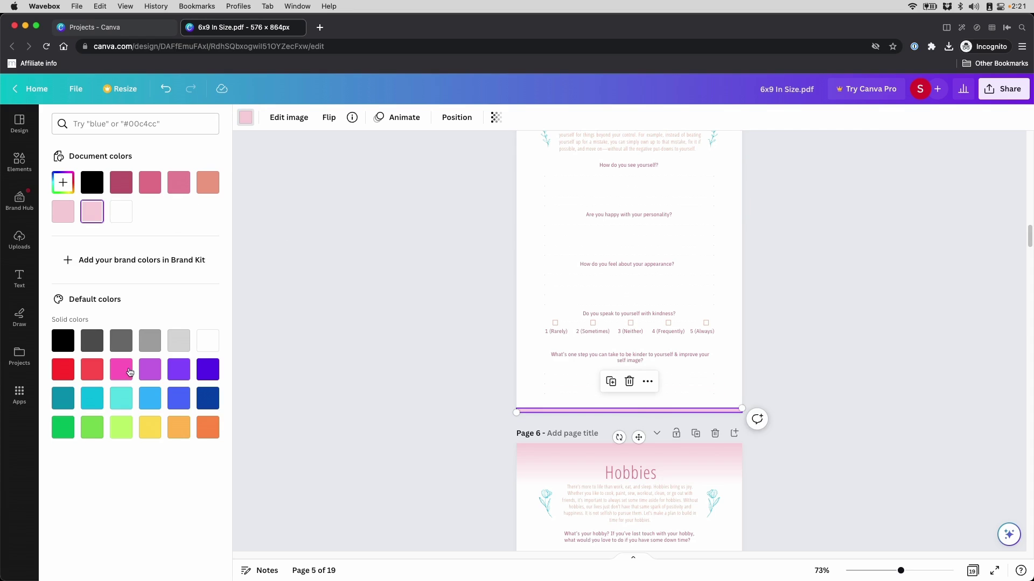
click(96, 399)
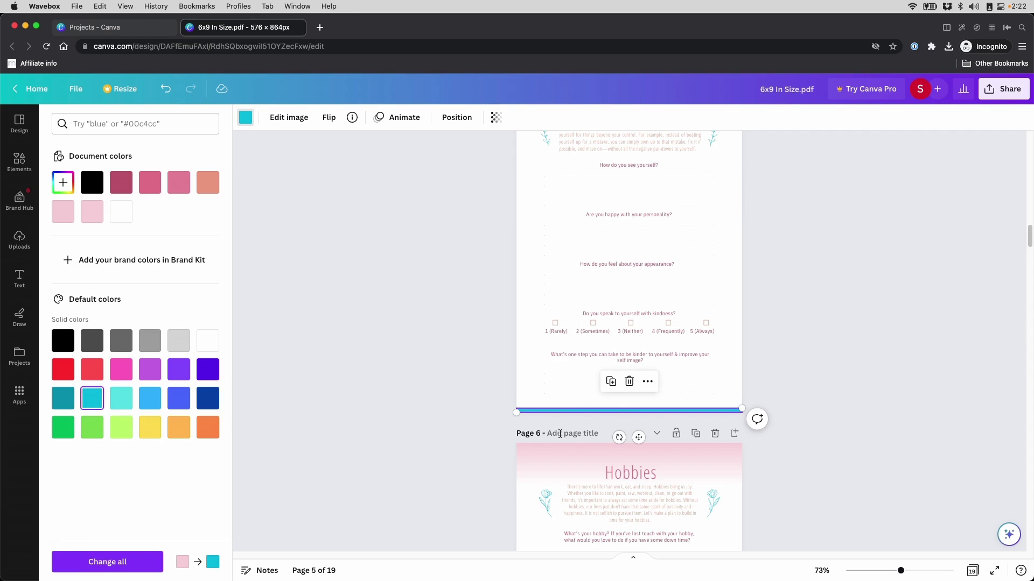
click(134, 564)
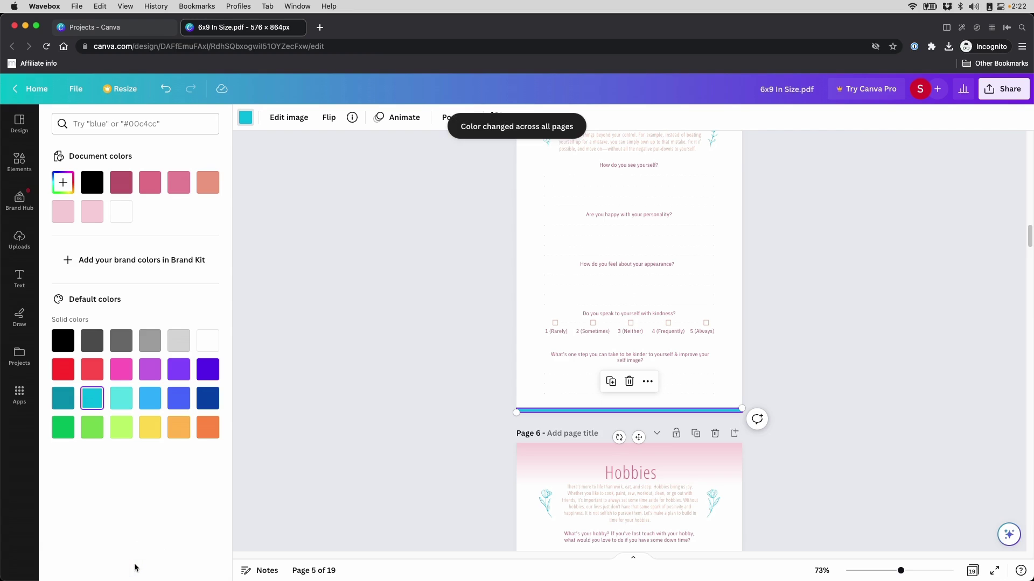
click(420, 312)
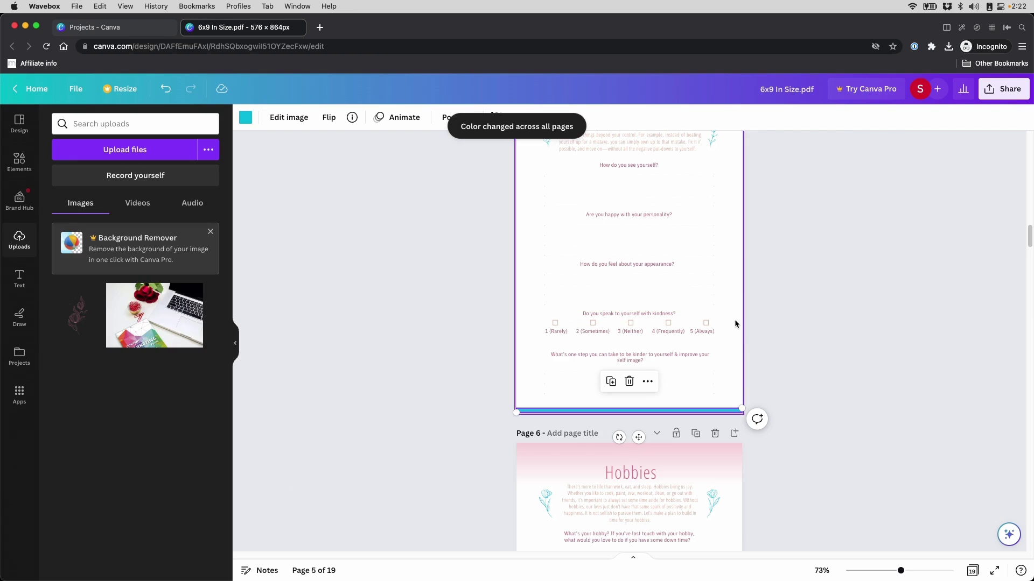
click(762, 307)
Step: Review the recoloured pages, then return to the Canva home page
scroll(786, 282, up, 7)
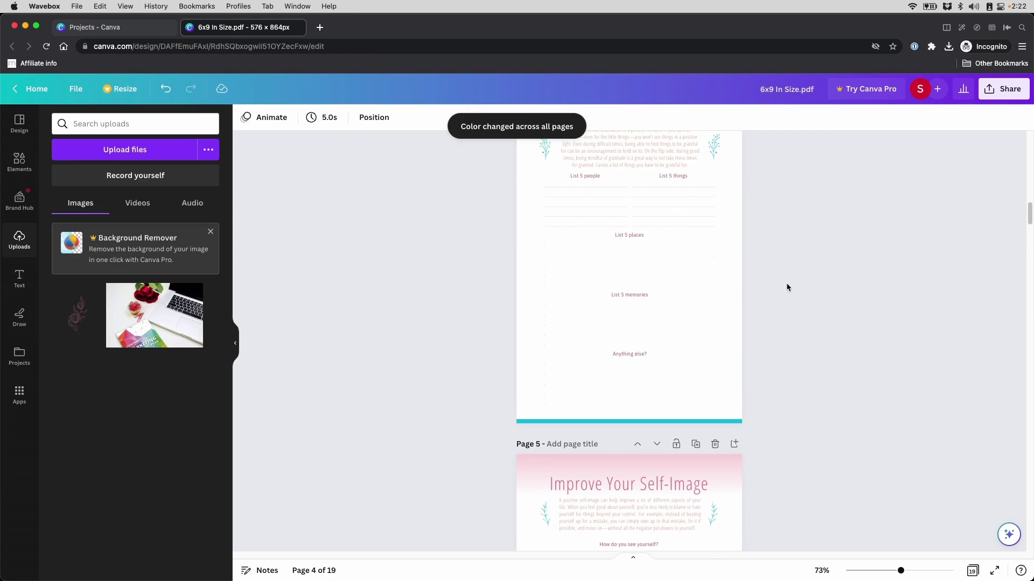
scroll(806, 295, up, 2)
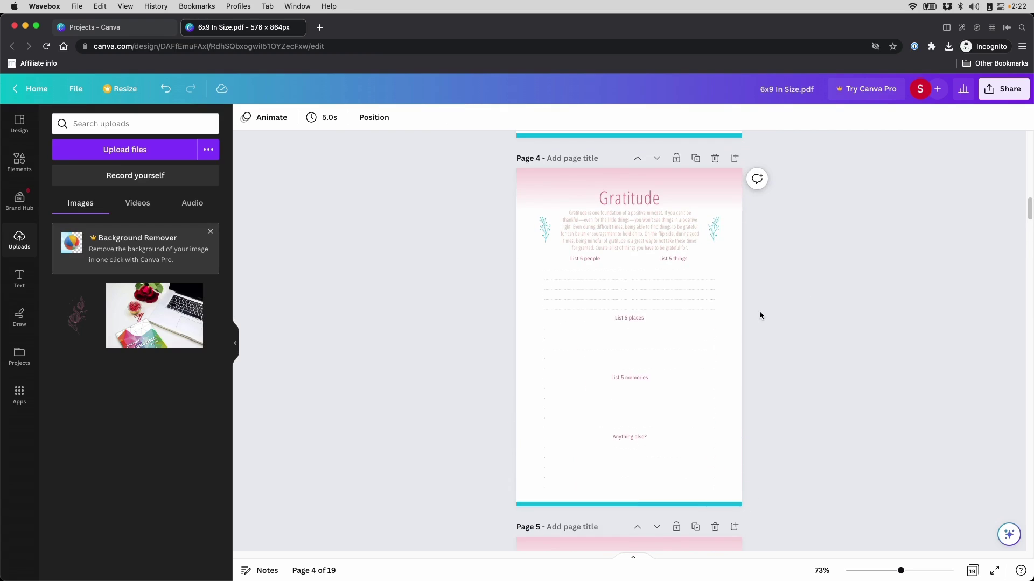
scroll(761, 322, down, 3)
scroll(761, 322, down, 20)
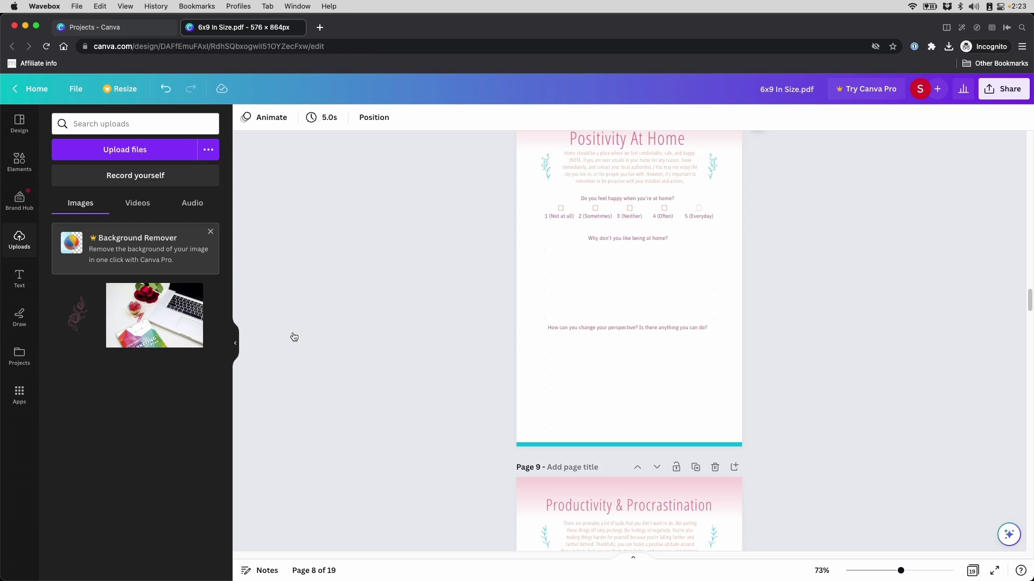
click(33, 88)
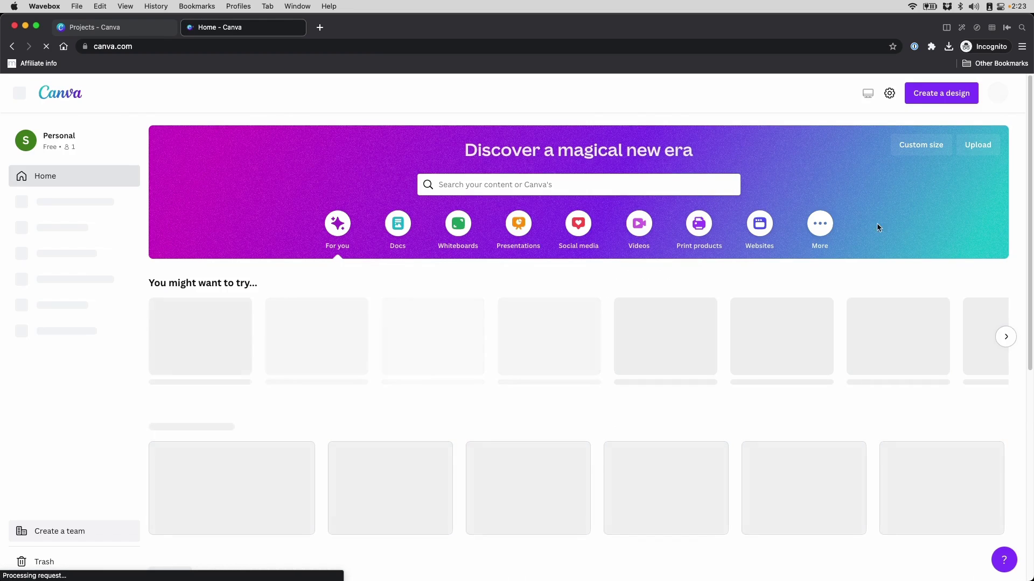
Step: Upload Three-col-planner-1-6x9.pptx from the PPTX folder for import
click(985, 146)
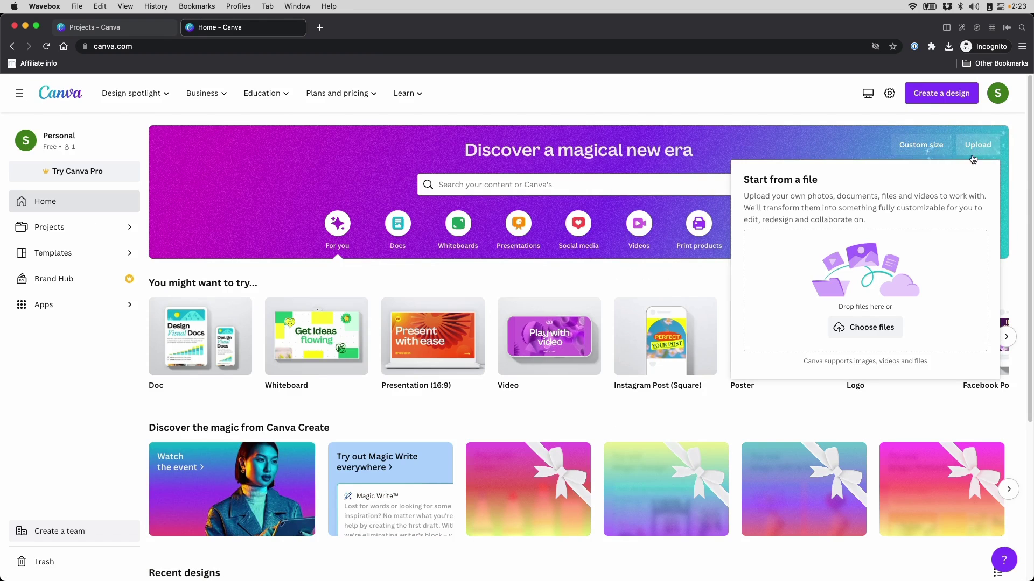
click(864, 335)
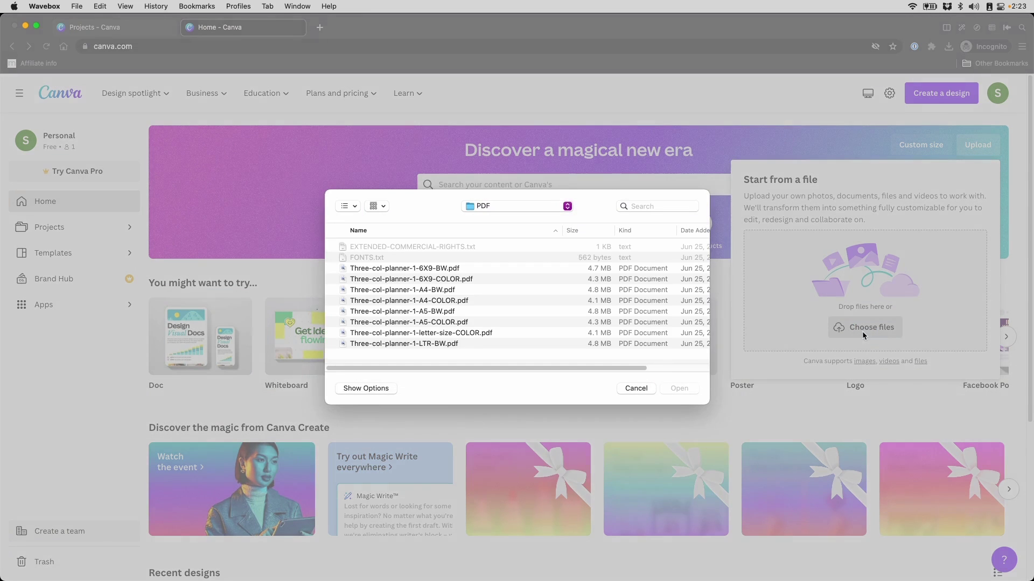
click(603, 333)
click(499, 206)
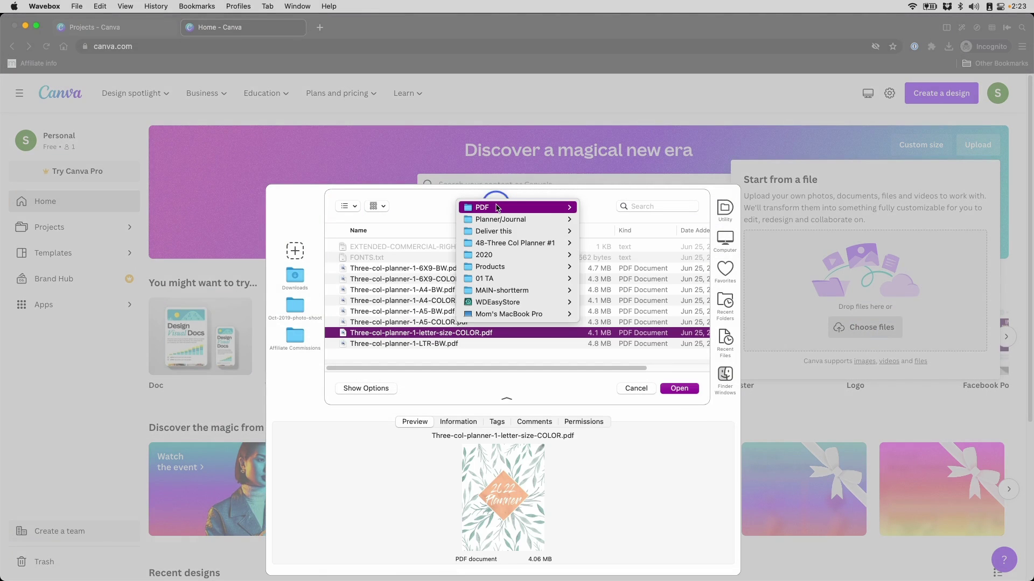
mouse_move(501, 220)
mouse_move(585, 225)
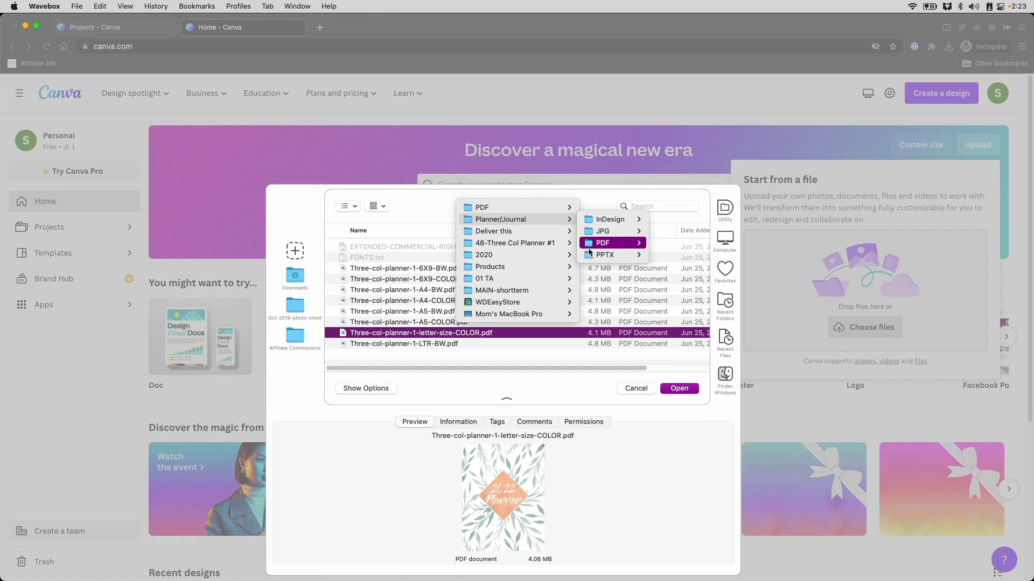
key(Escape)
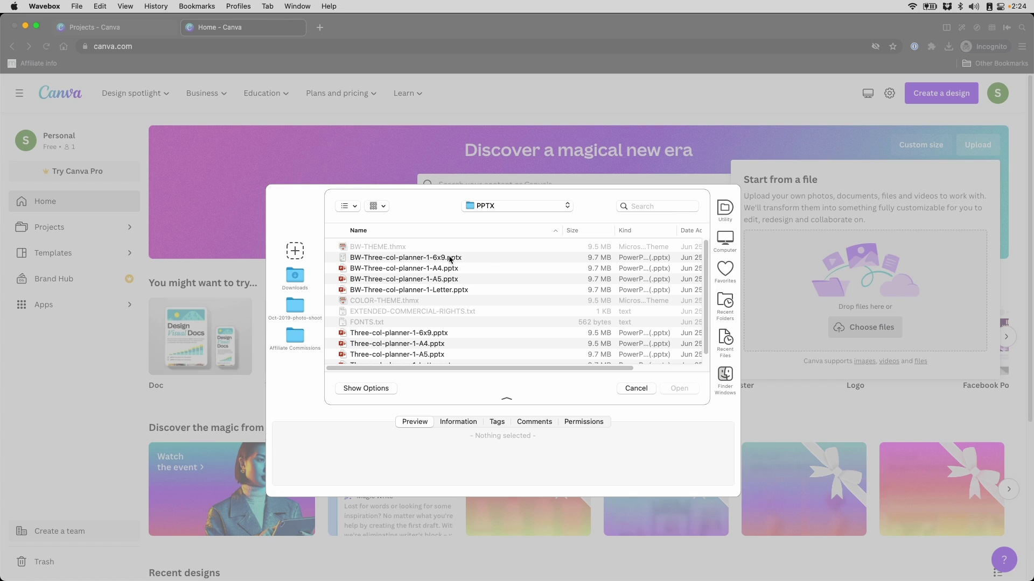
click(450, 333)
click(680, 388)
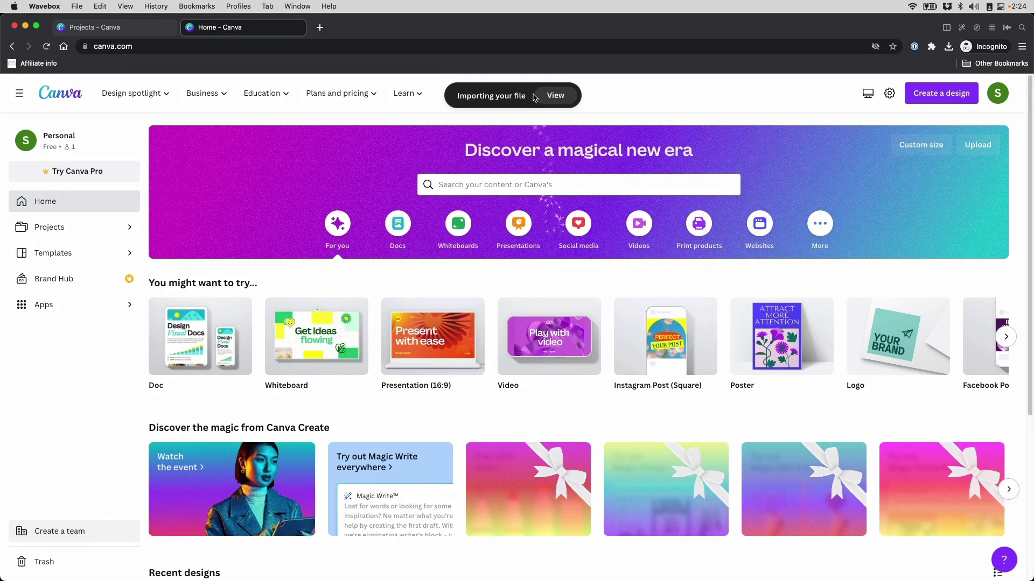
Step: Open the imported planner from recent designs to show its 2022 Planner cover
scroll(547, 100, down, 2)
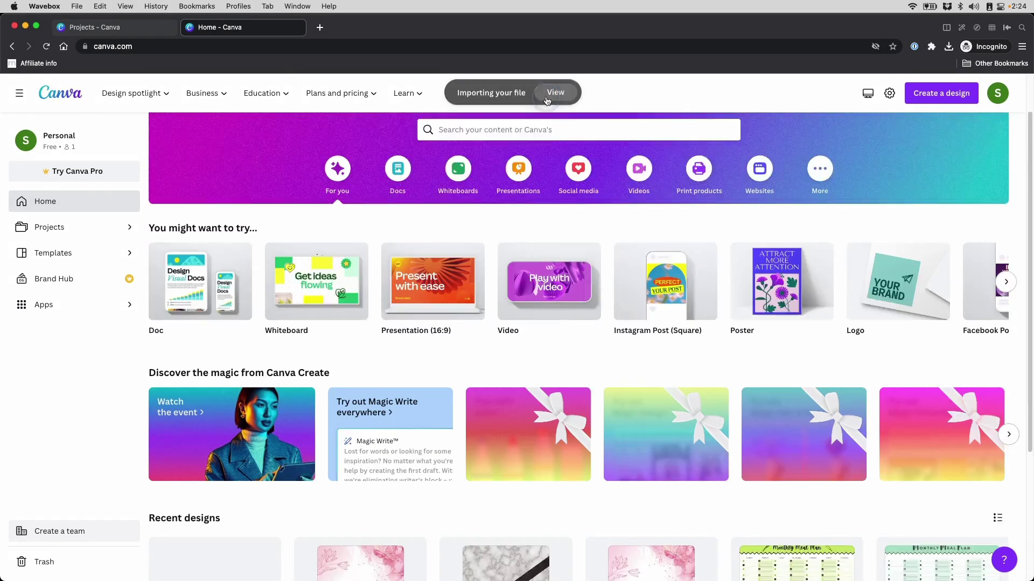
click(547, 100)
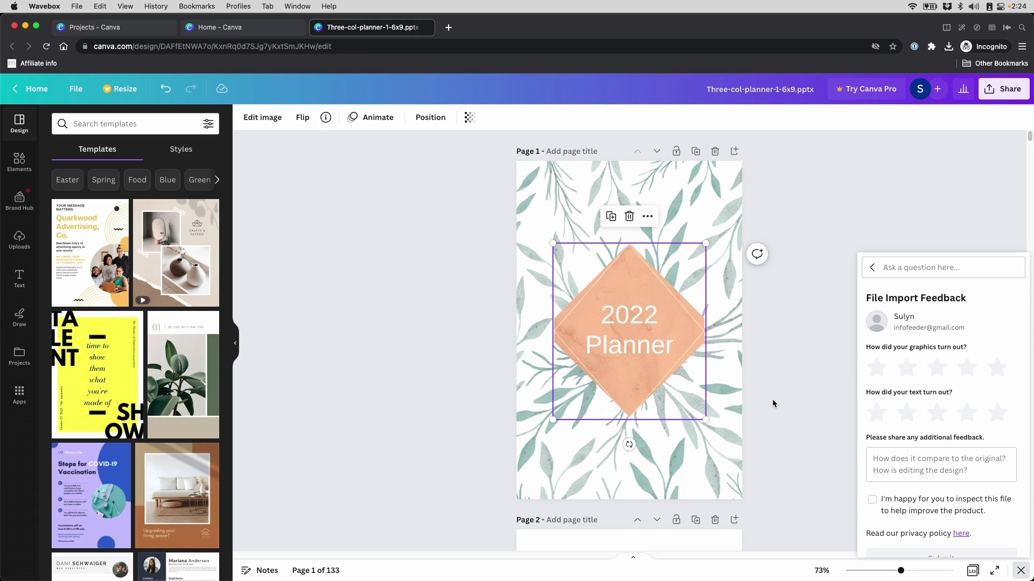
scroll(773, 401, down, 3)
Step: Inspect the January calendar table, its orange Sunday header cell and the dotted side strip
scroll(772, 404, down, 5)
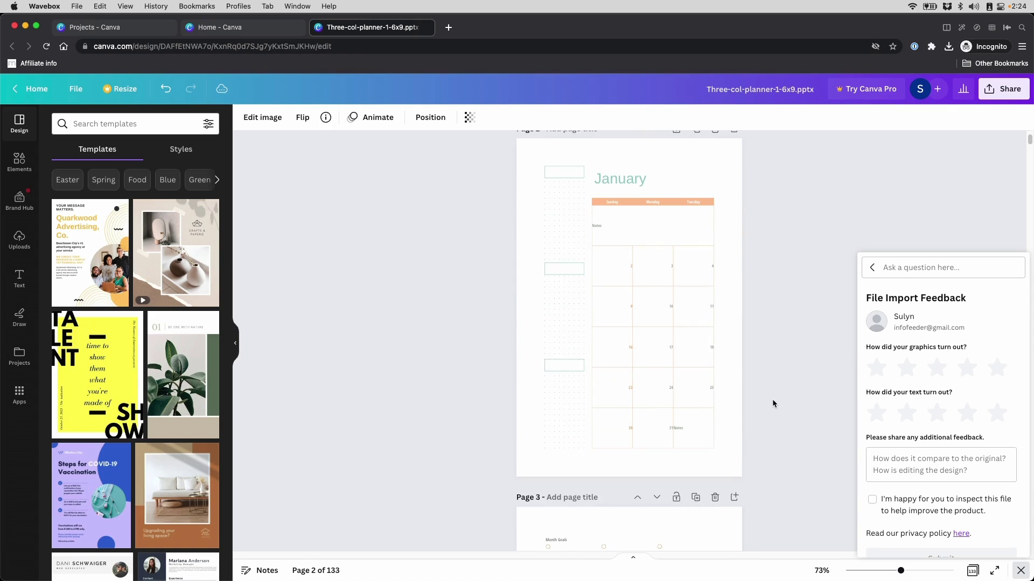
click(668, 308)
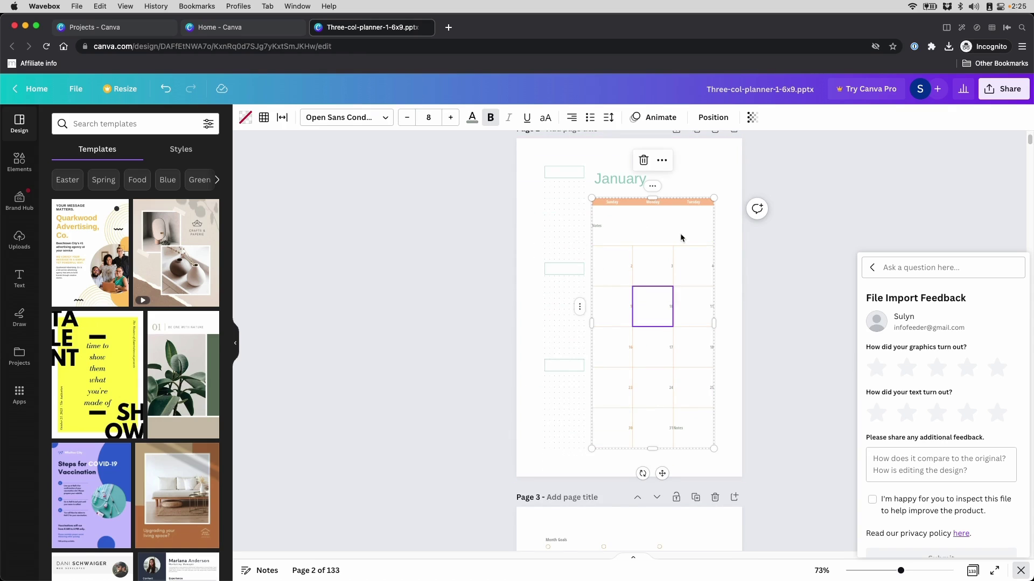
click(619, 203)
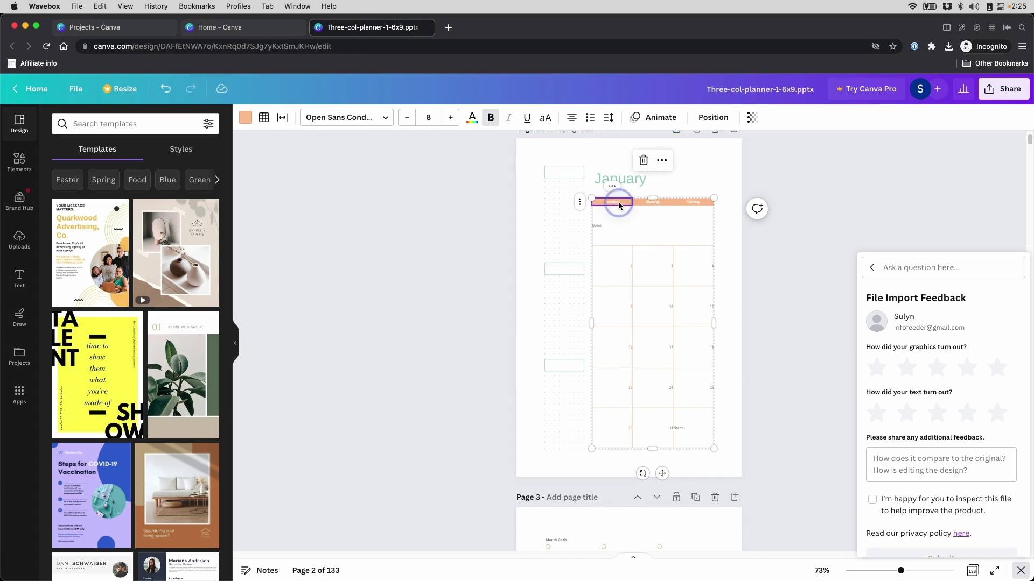
click(645, 206)
click(569, 184)
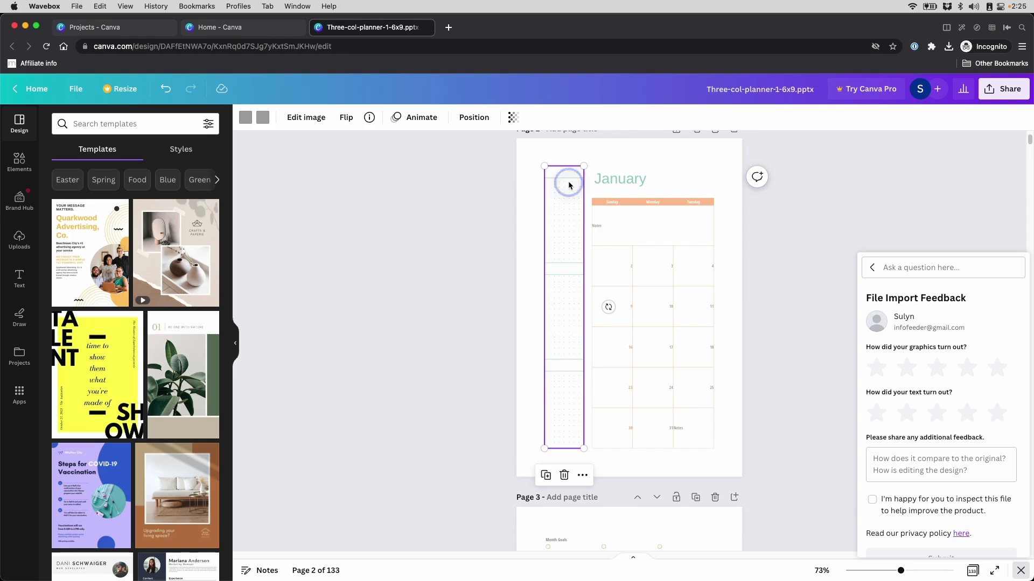
Step: Select the empty text box under page 3's calendar
scroll(734, 323, down, 10)
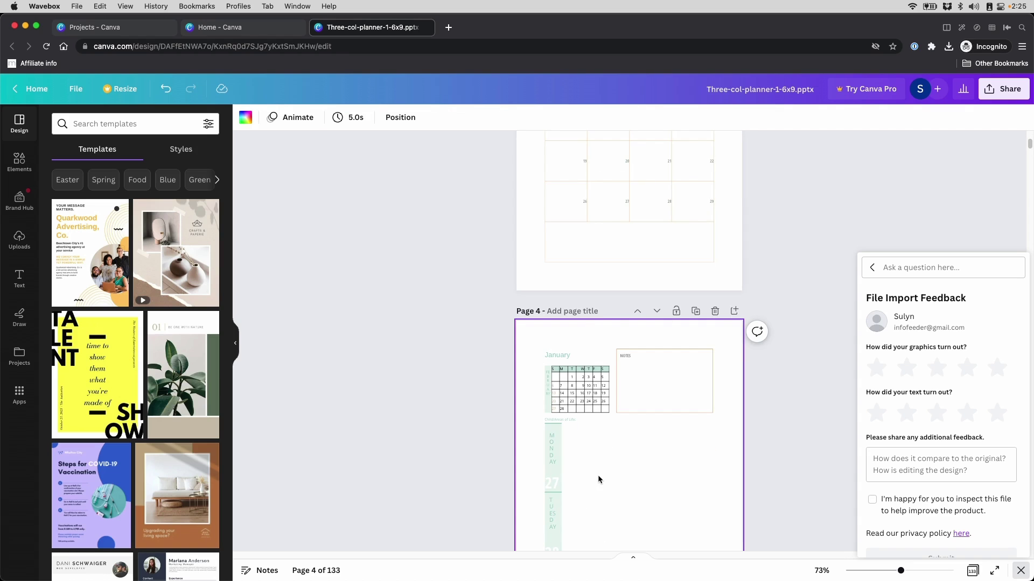
scroll(634, 231, up, 1)
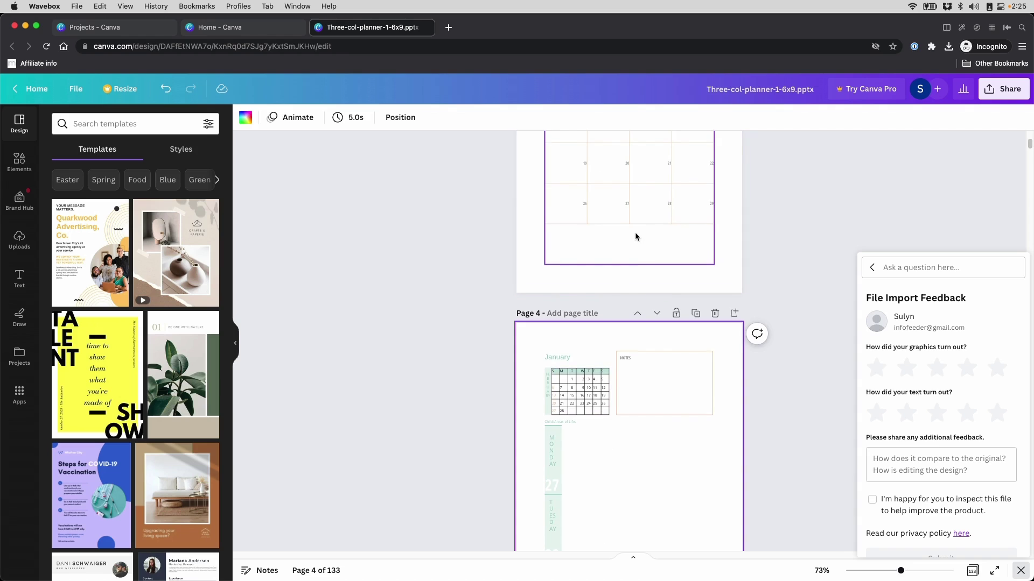
click(634, 231)
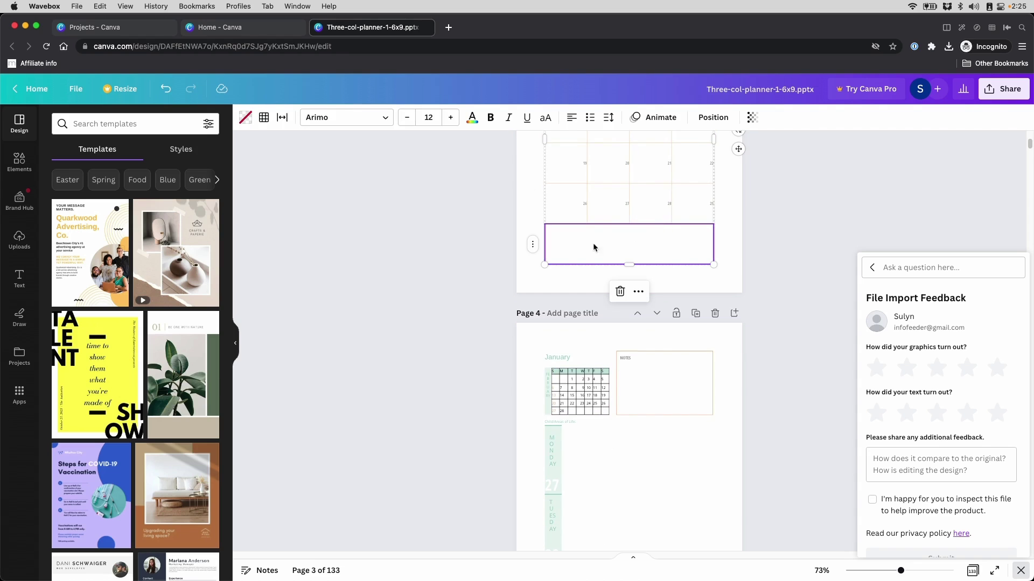